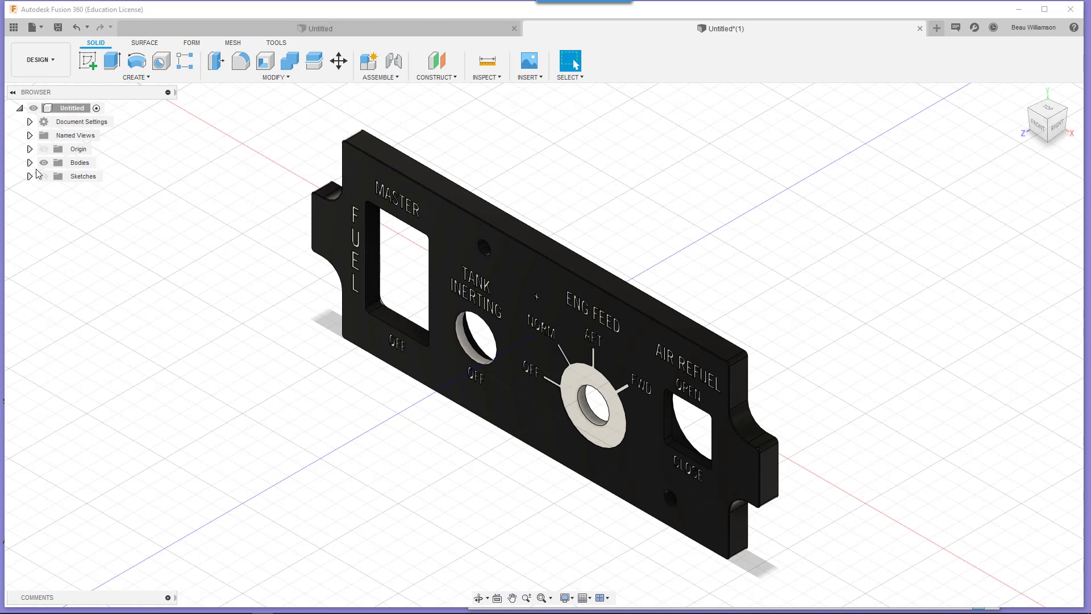
# Display the panel's sketch with the bodies hidden and examine the commands available for that sketch
pyautogui.click(30, 176)
pyautogui.click(44, 178)
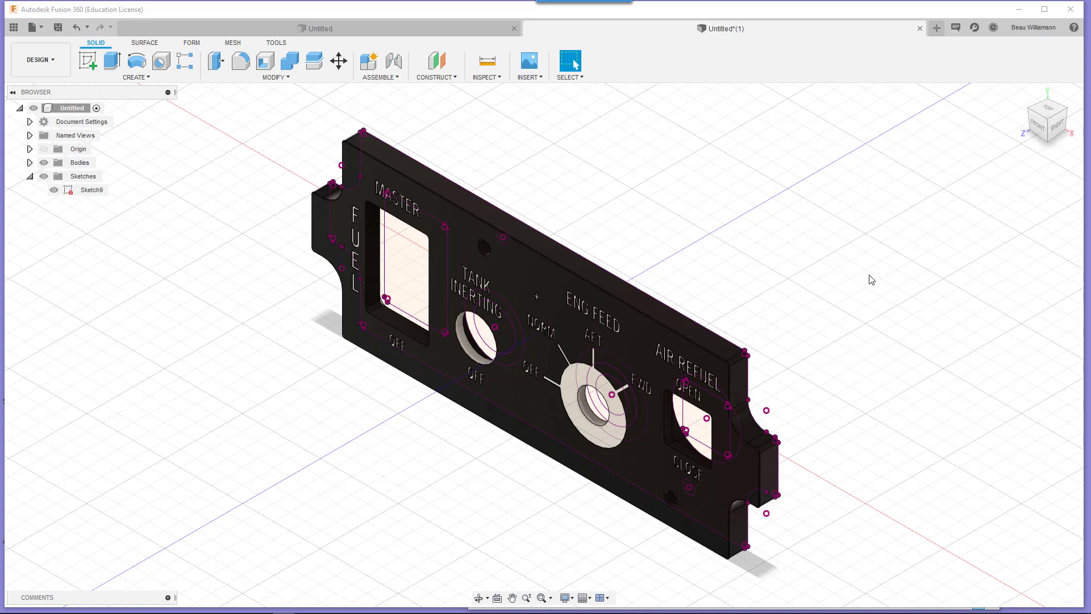
pyautogui.keyDown('shift'); pyautogui.moveTo(869, 279); pyautogui.dragTo(868, 254, button='middle'); pyautogui.keyUp('shift')
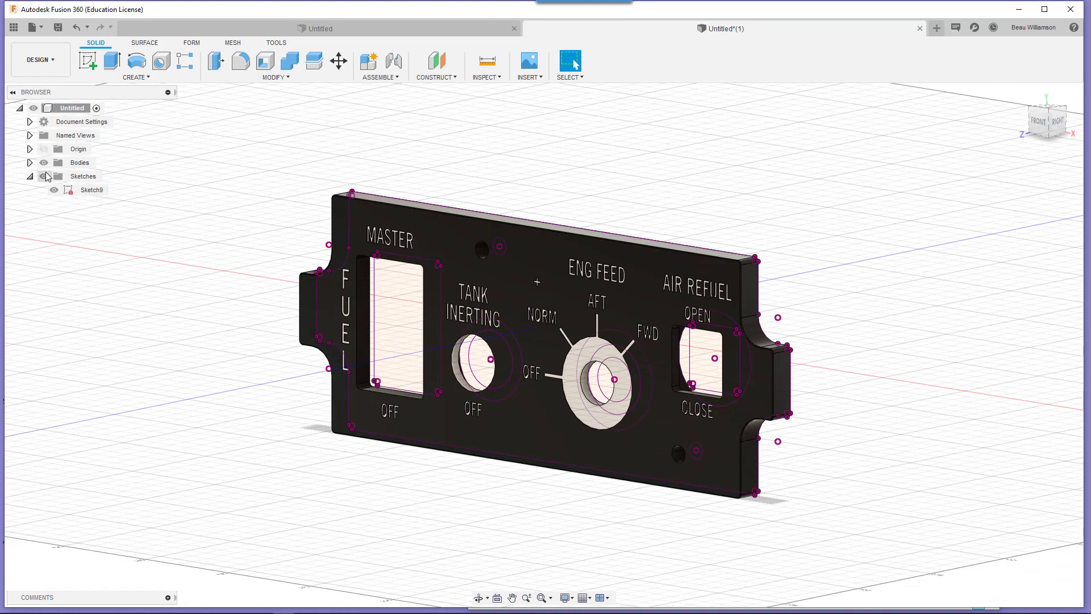
pyautogui.click(43, 162)
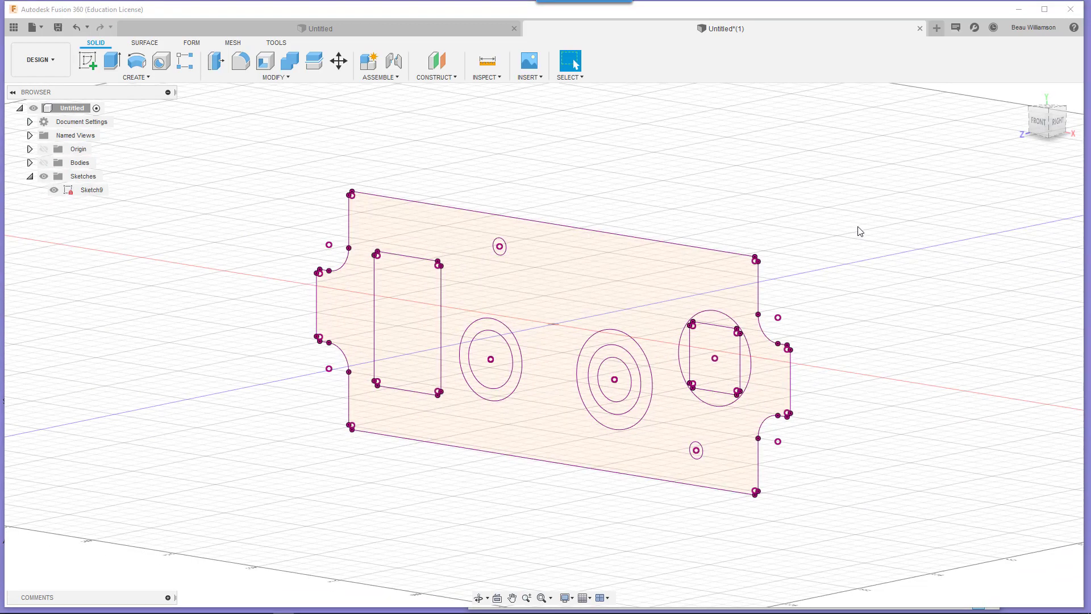
pyautogui.moveTo(860, 230)
pyautogui.keyDown('shift'); pyautogui.mouseDown(button='middle')
pyautogui.moveTo(755, 254)
pyautogui.moveTo(705, 227)
pyautogui.moveTo(804, 256)
pyautogui.moveTo(862, 239)
pyautogui.mouseUp(button='middle'); pyautogui.keyUp('shift')
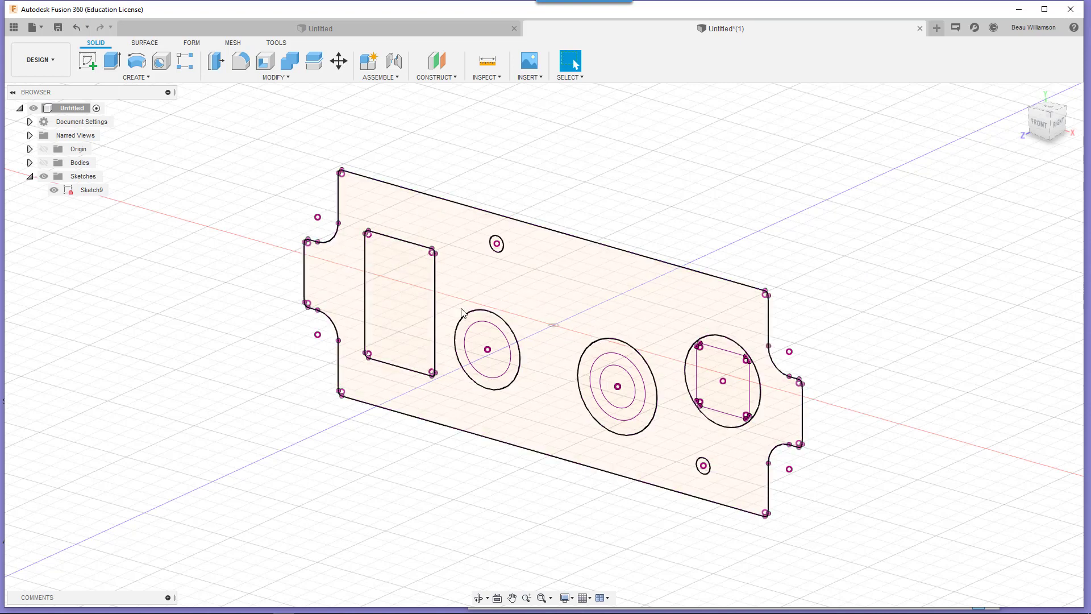
pyautogui.rightClick(96, 191)
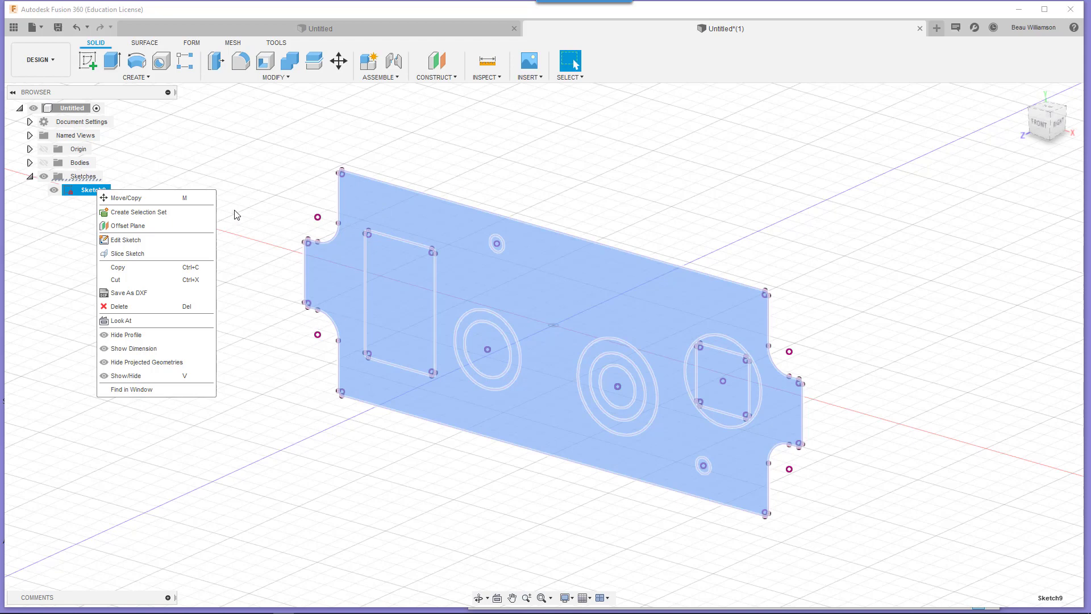
pyautogui.click(245, 237)
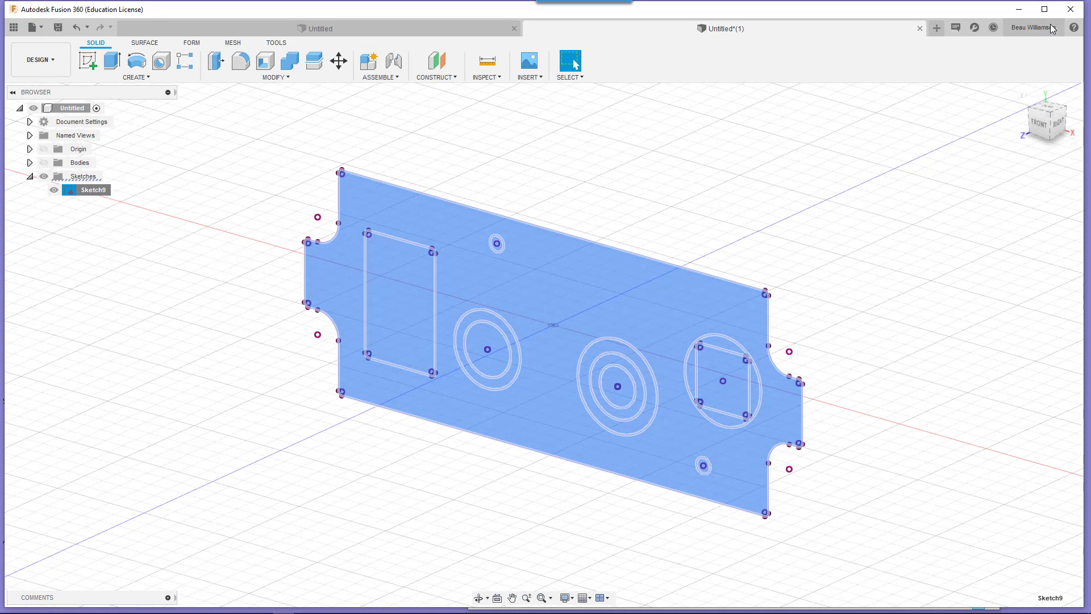
# Close the open panel design without saving its changes
pyautogui.click(1068, 11)
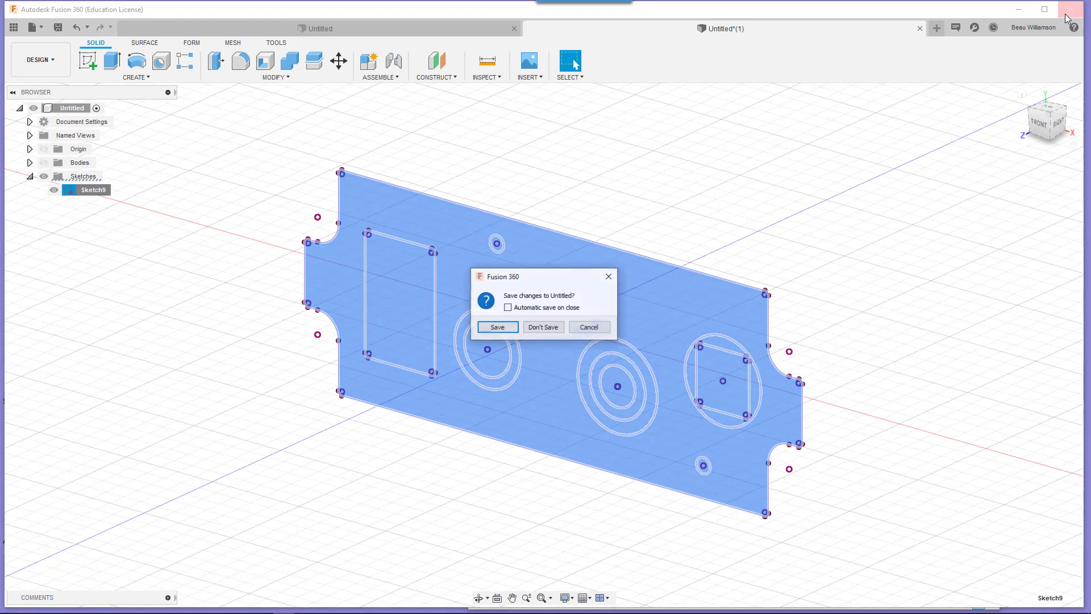
pyautogui.click(538, 330)
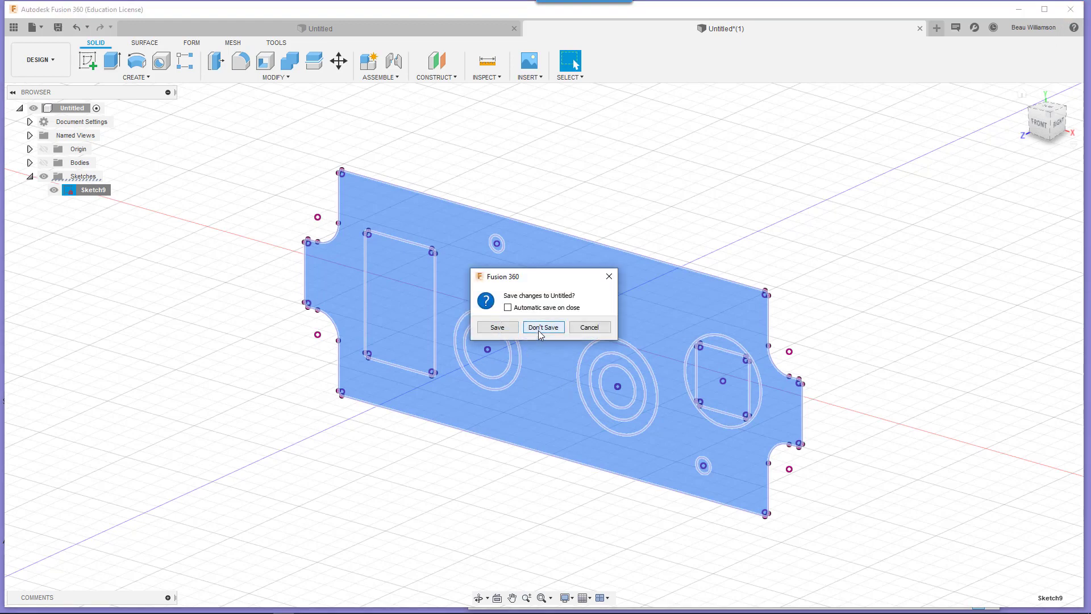
pyautogui.click(1070, 10)
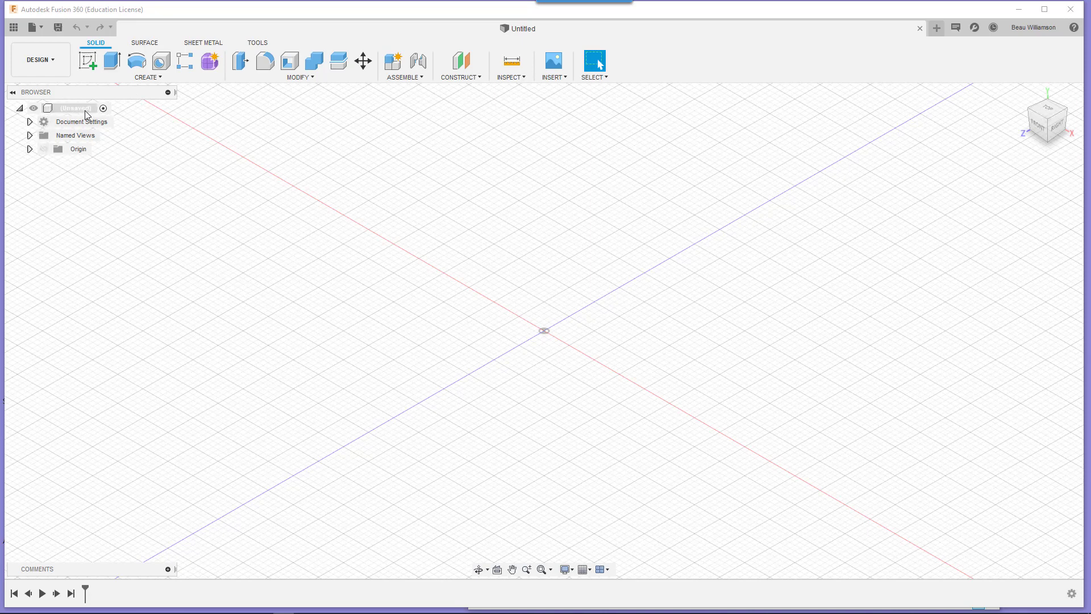
# Check the document units of the empty design and start a new sketch on the front XY plane
pyautogui.click(30, 123)
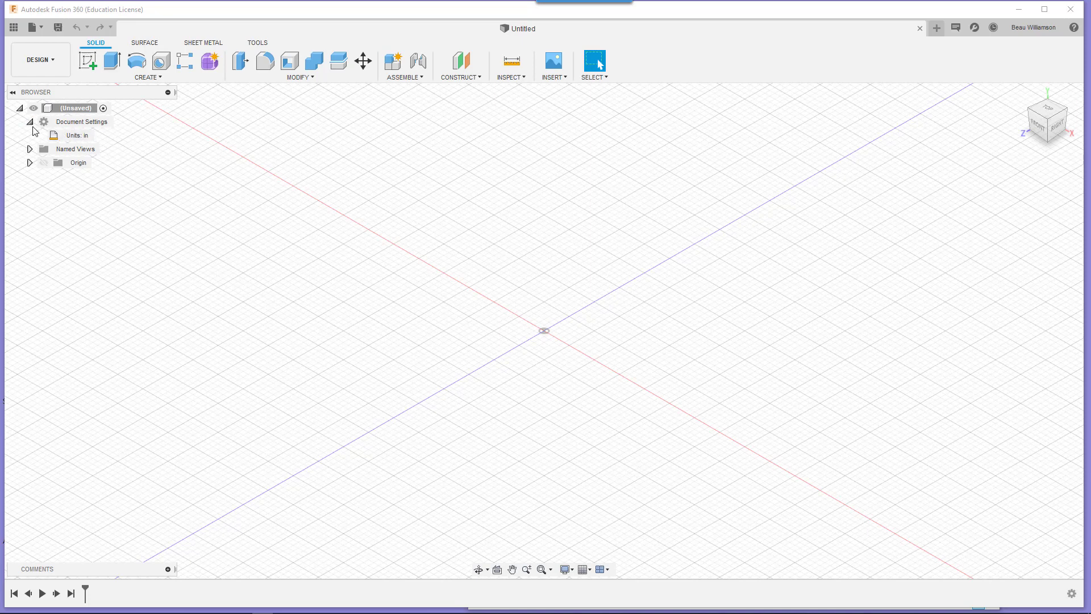
pyautogui.click(30, 122)
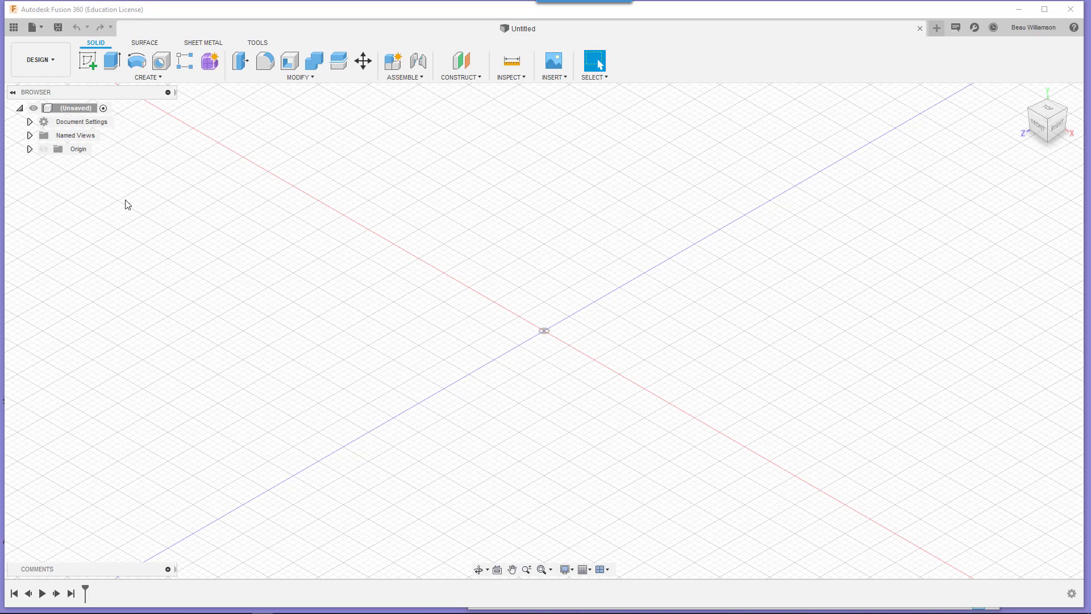
pyautogui.click(158, 78)
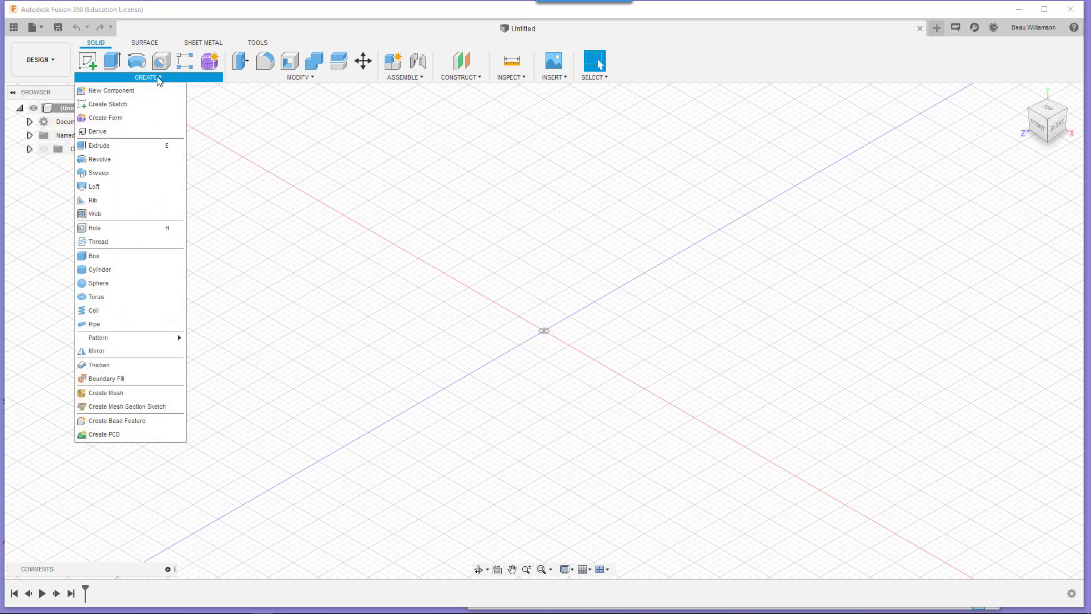
pyautogui.click(111, 104)
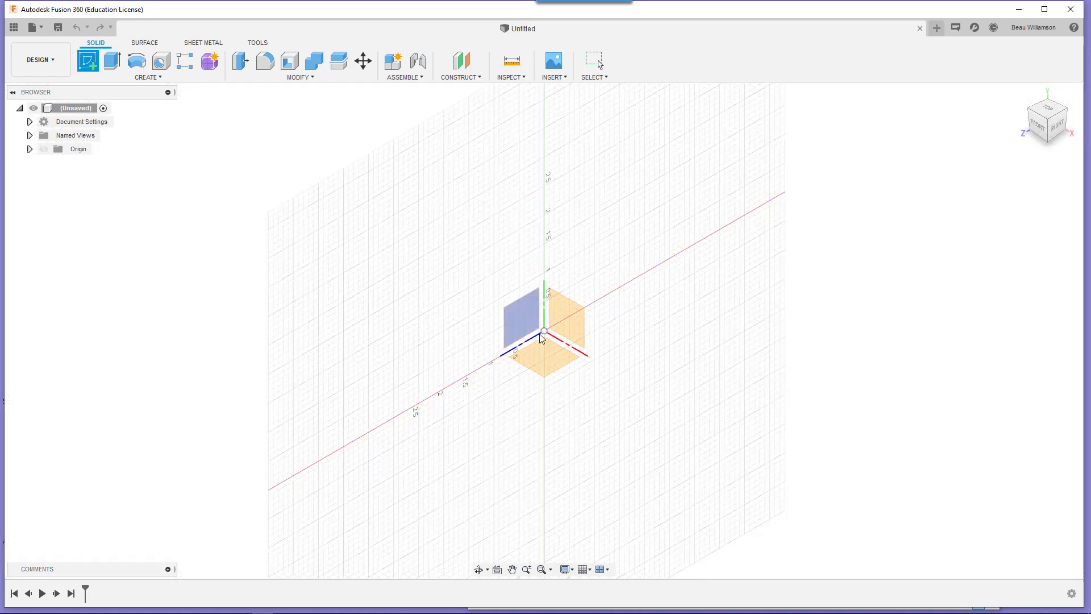
pyautogui.click(521, 319)
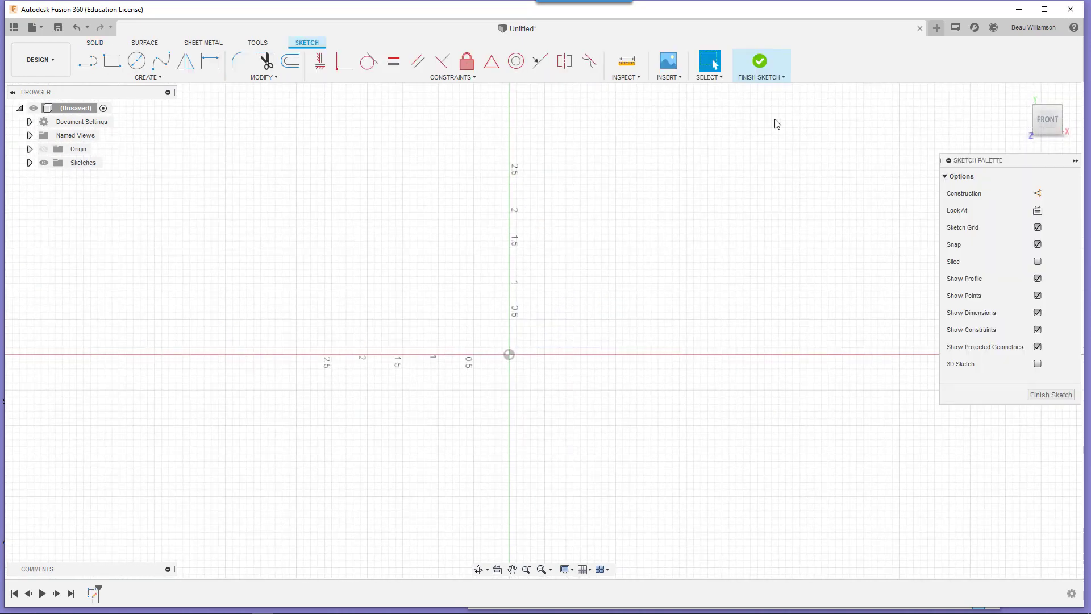
# Insert Fuel Light Plate.dxf as a single sketch in millimeters and finish the sketch
pyautogui.click(670, 77)
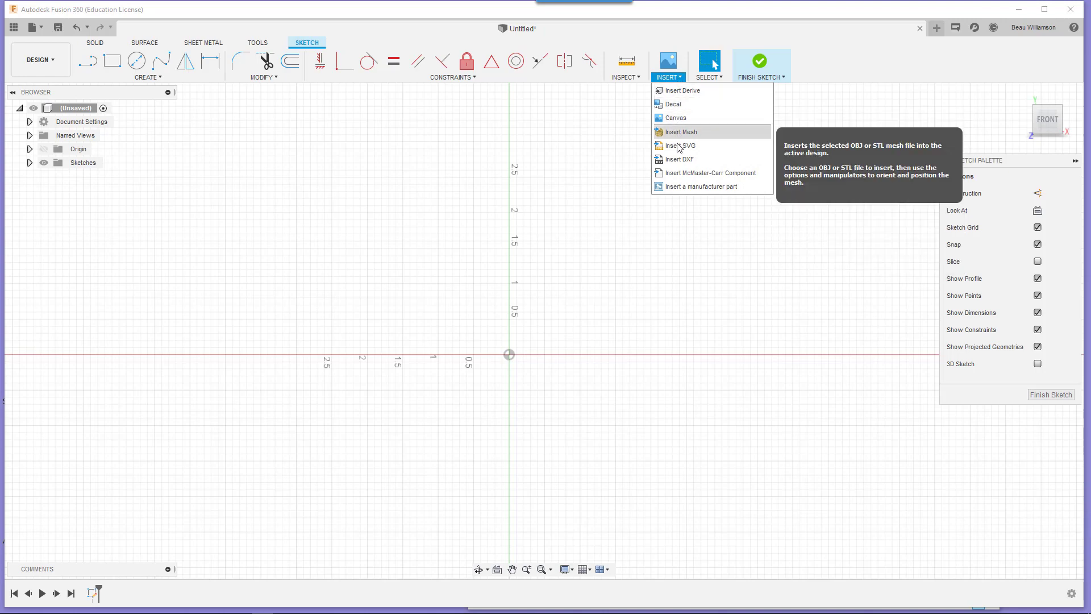
pyautogui.click(678, 161)
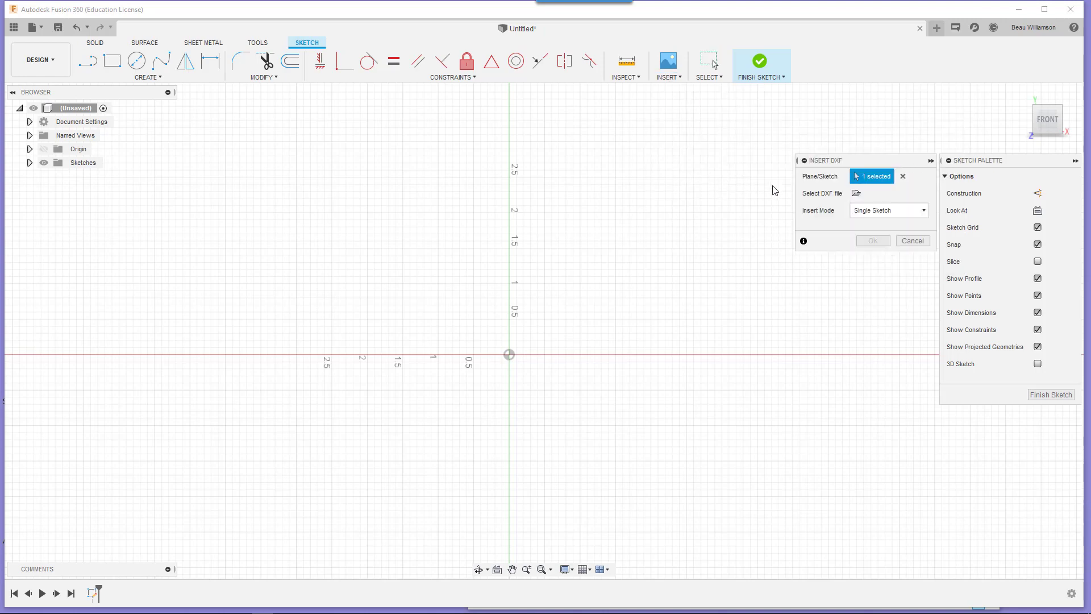
pyautogui.click(856, 195)
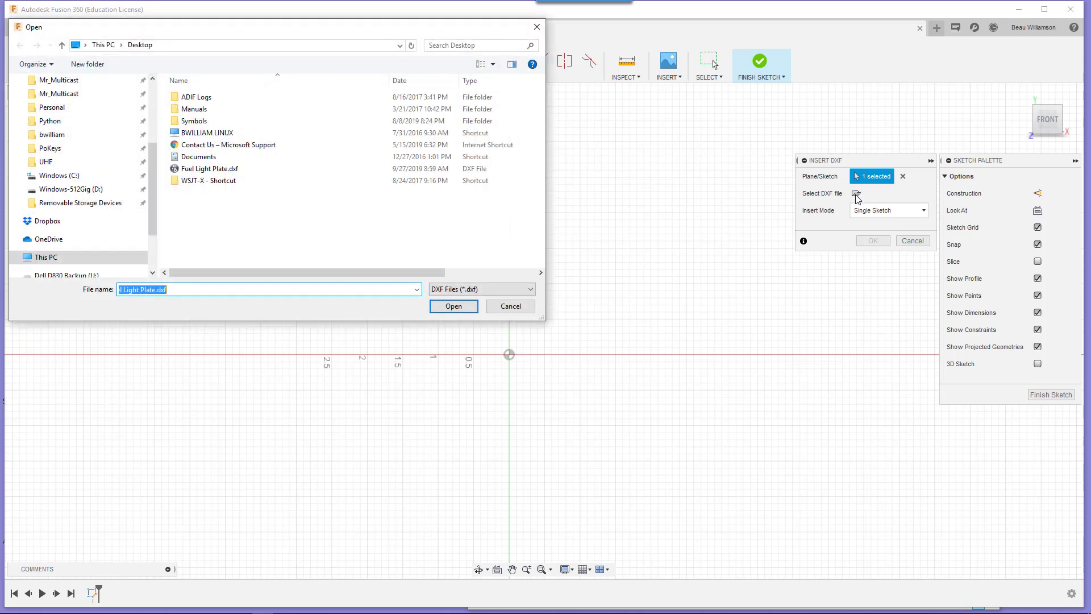
pyautogui.click(236, 170)
pyautogui.click(454, 306)
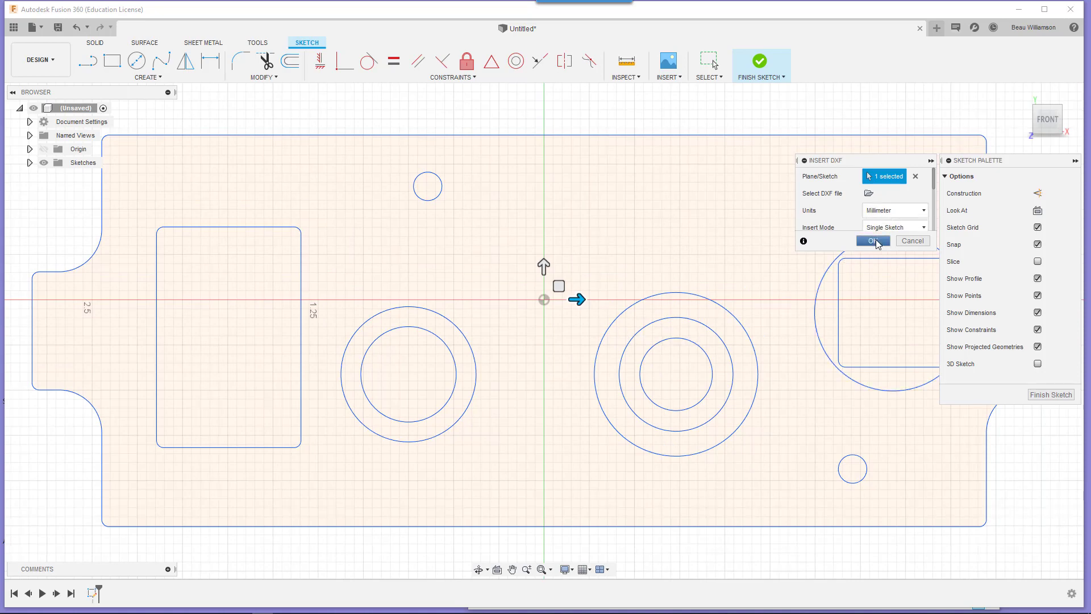
pyautogui.click(872, 241)
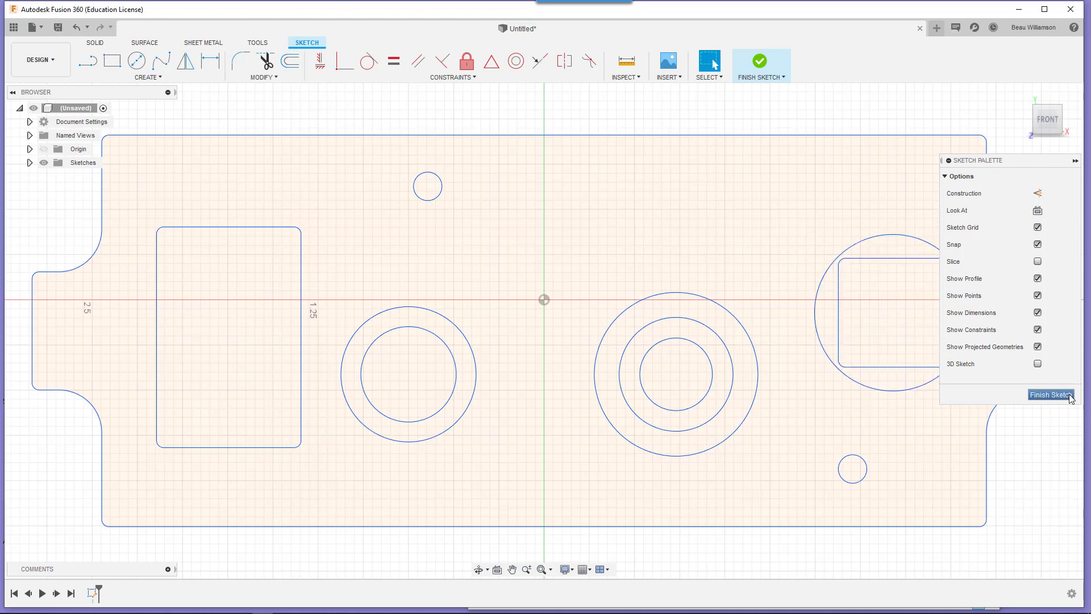
pyautogui.click(1051, 394)
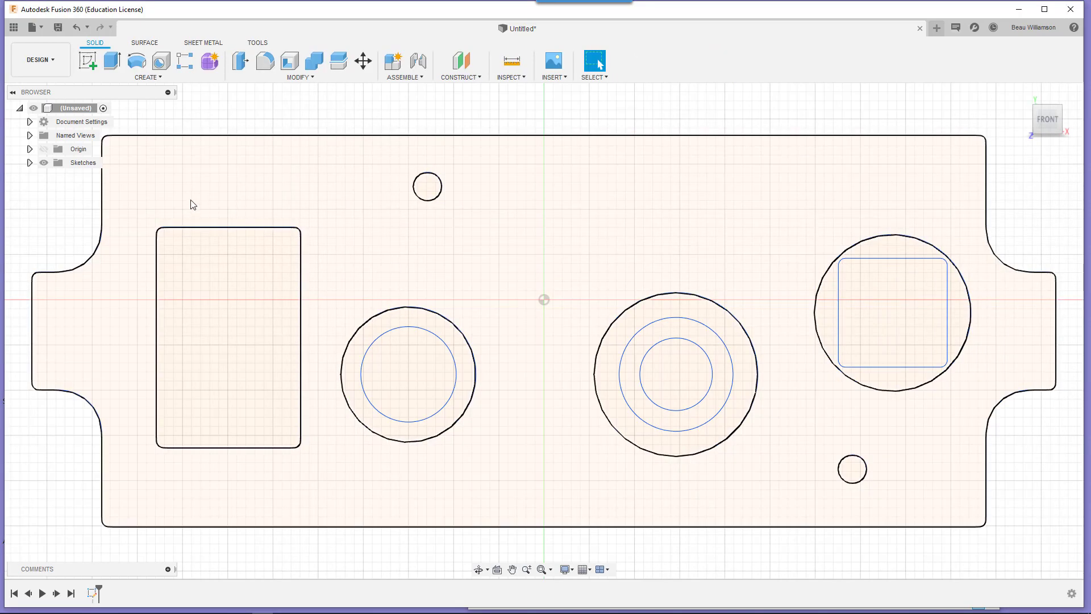
pyautogui.click(506, 77)
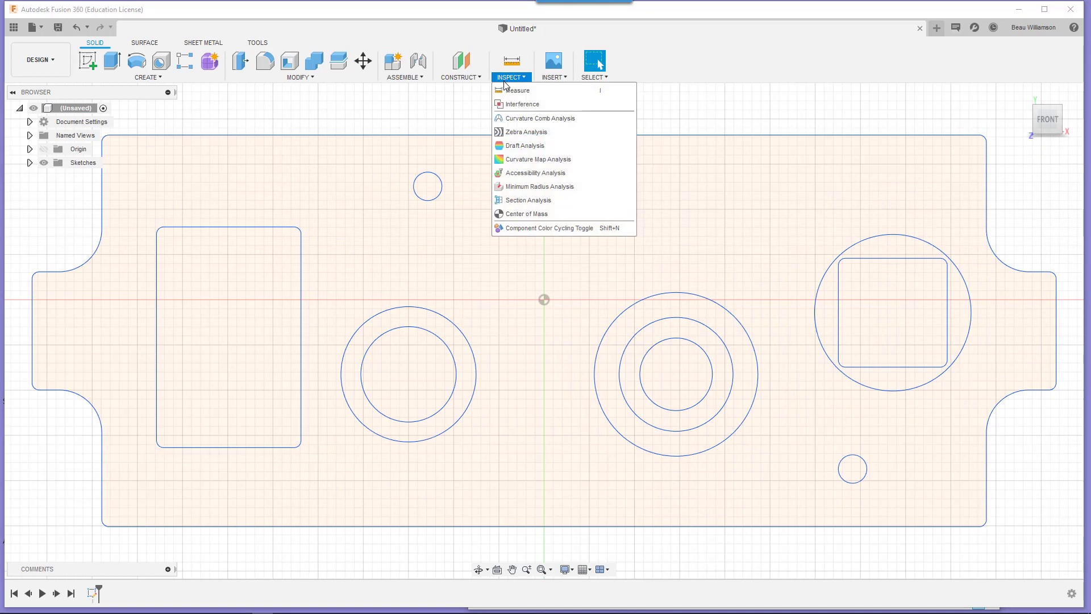
pyautogui.click(520, 90)
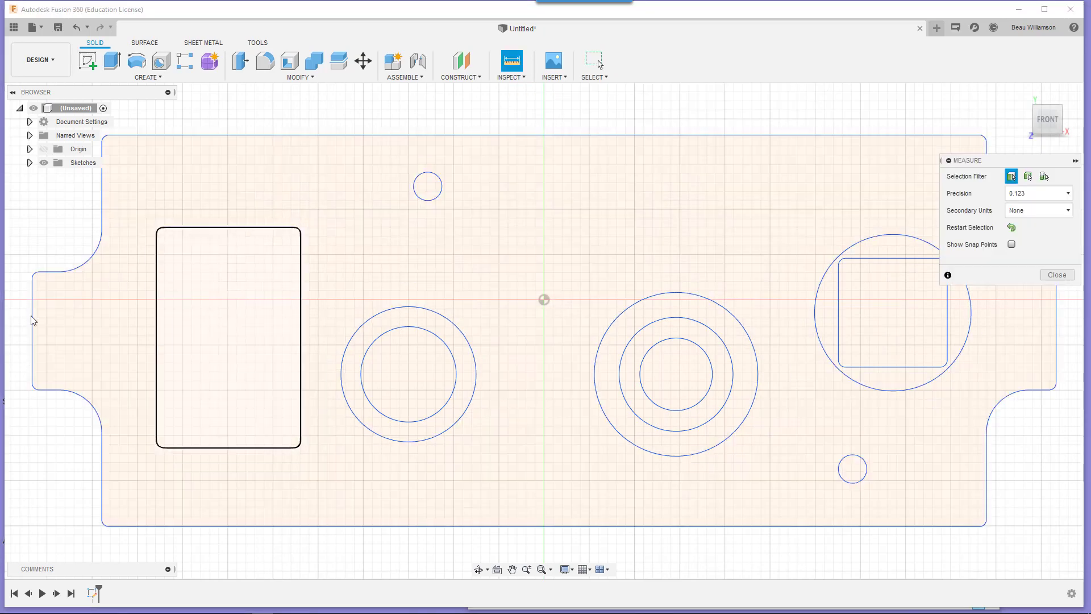
pyautogui.click(31, 320)
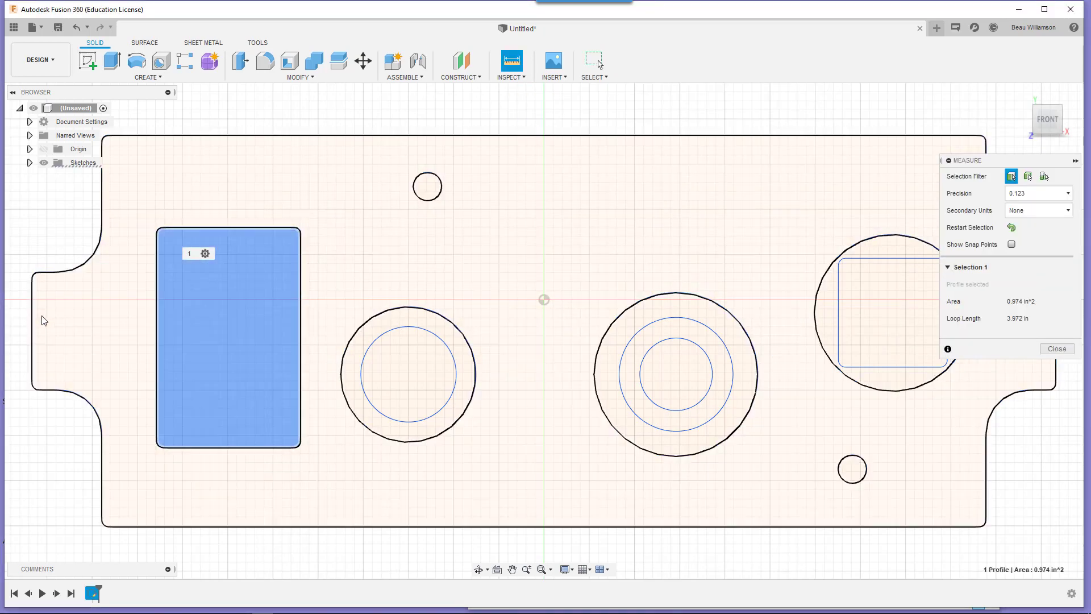
pyautogui.click(33, 322)
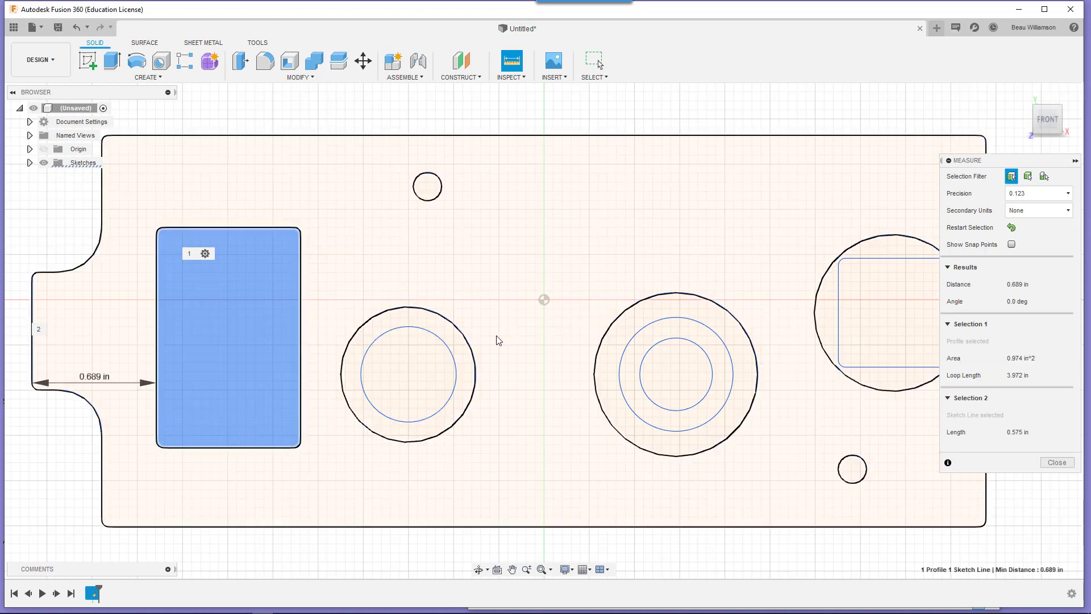
pyautogui.click(518, 114)
# Measure the plate's overall length between the outer vertical edges of its two end tabs
pyautogui.click(519, 78)
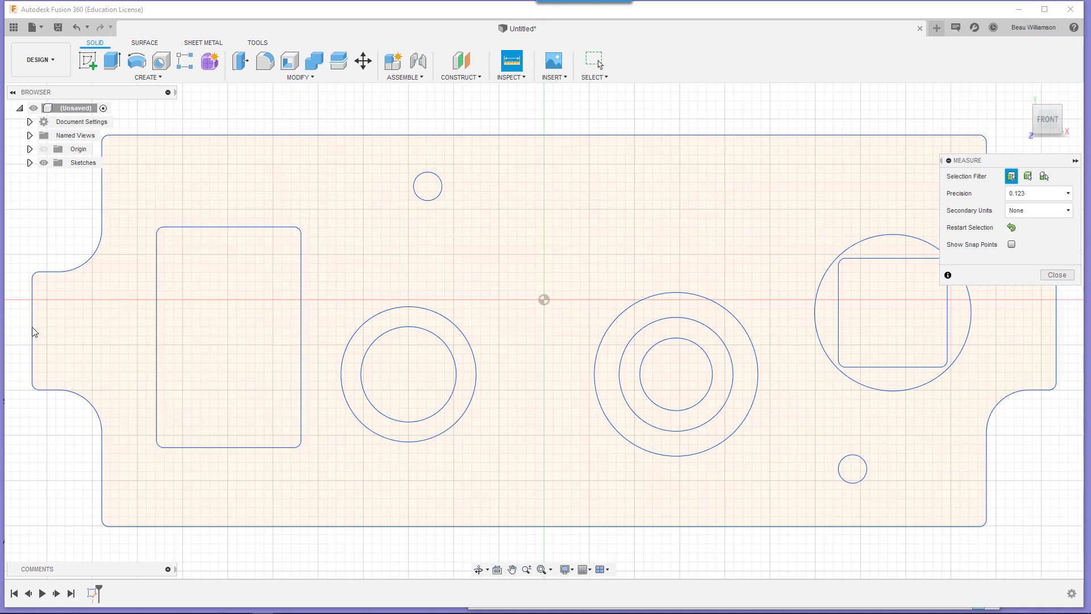
pyautogui.scroll(3, 33, 333)
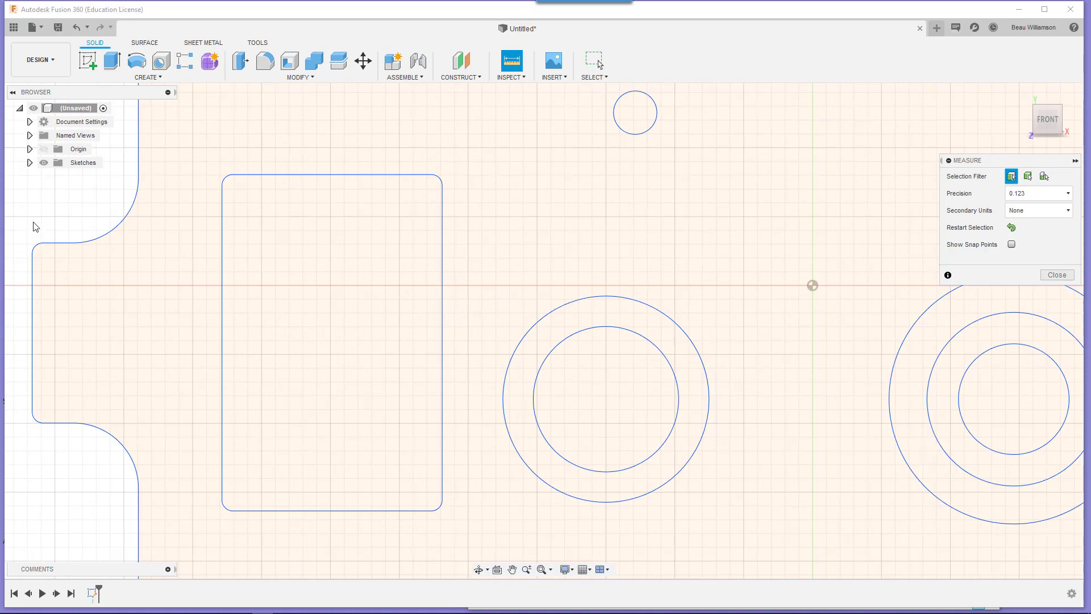
pyautogui.click(30, 162)
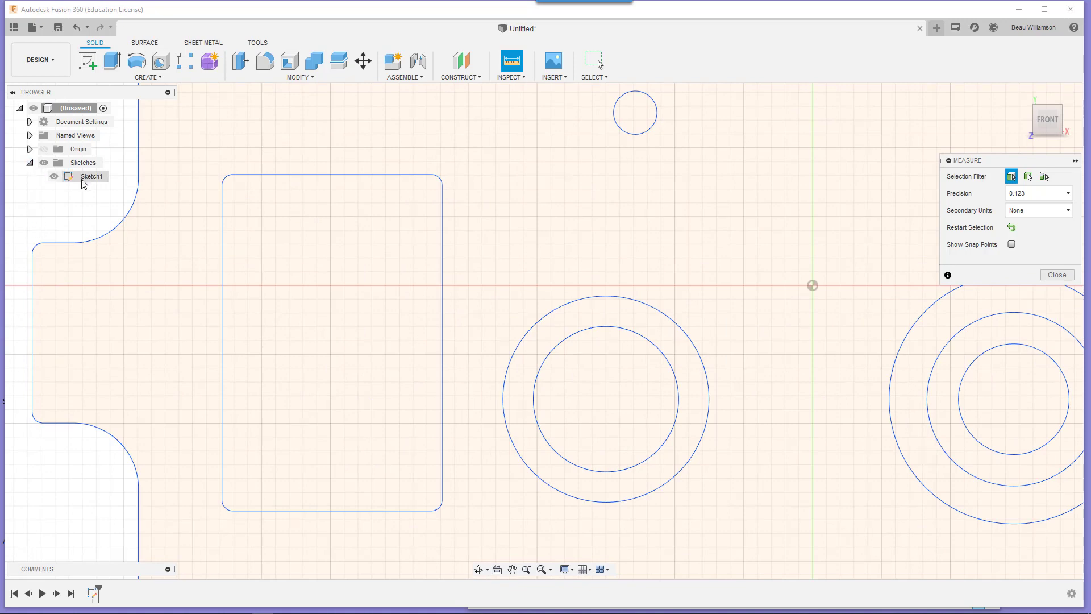
pyautogui.click(32, 307)
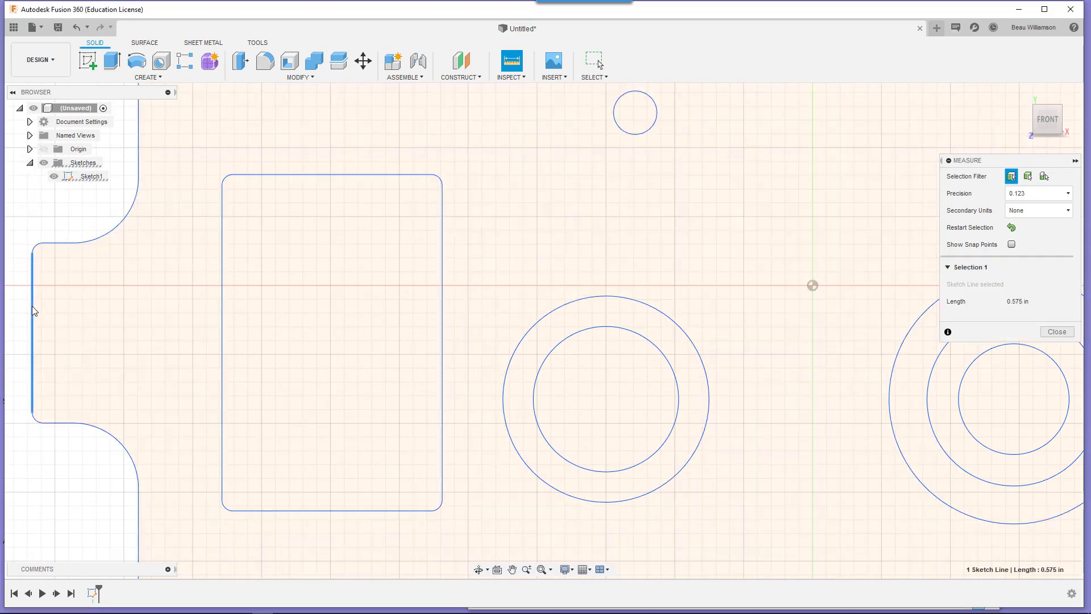
pyautogui.scroll(-3, 480, 386)
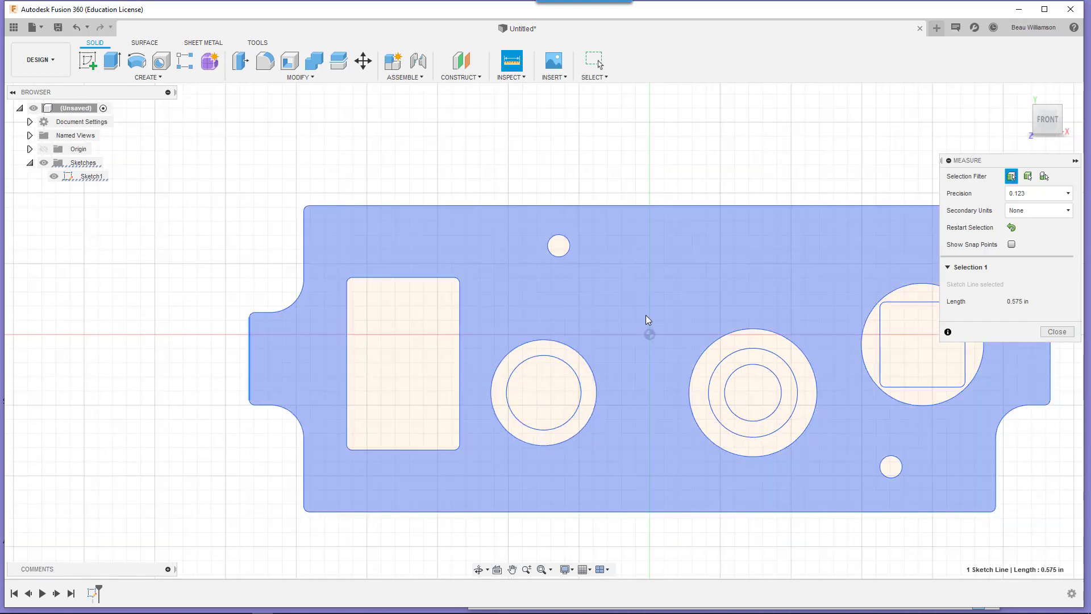
pyautogui.moveTo(650, 311); pyautogui.dragTo(474, 327, button='middle')
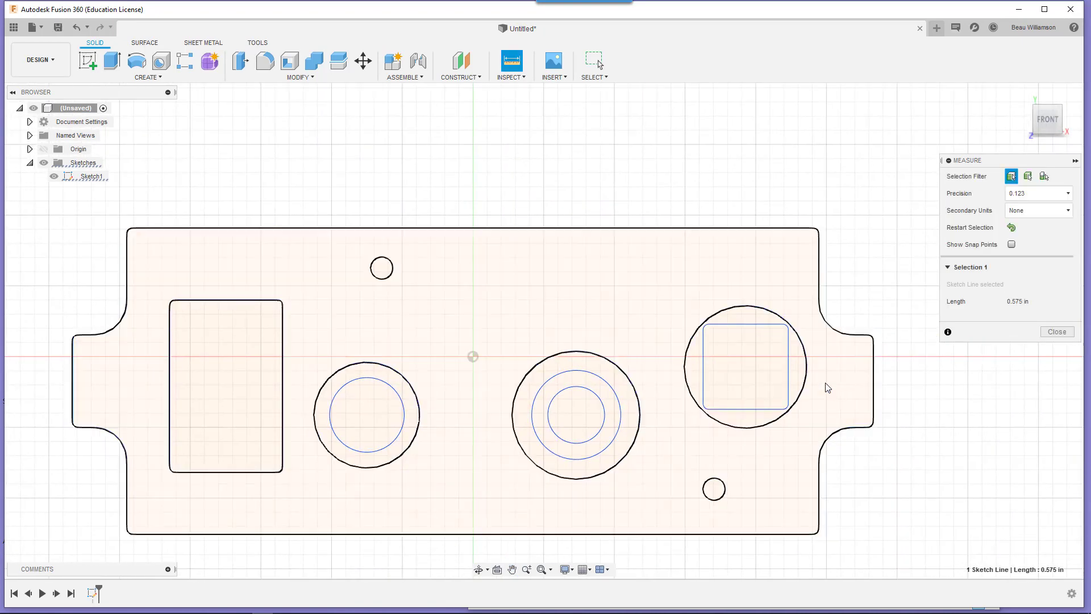
pyautogui.click(873, 390)
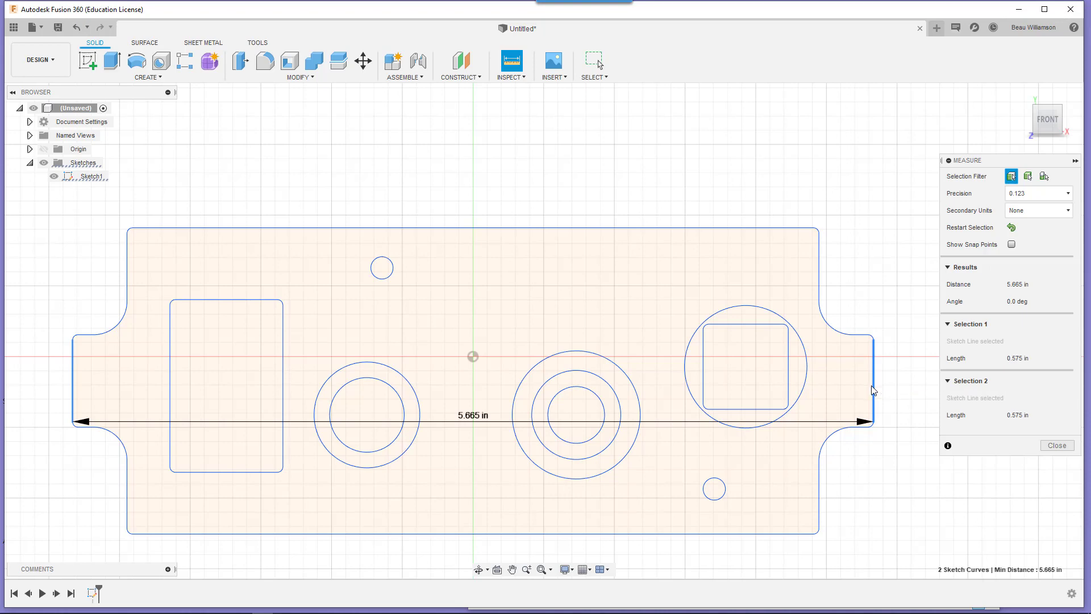
pyautogui.click(1056, 445)
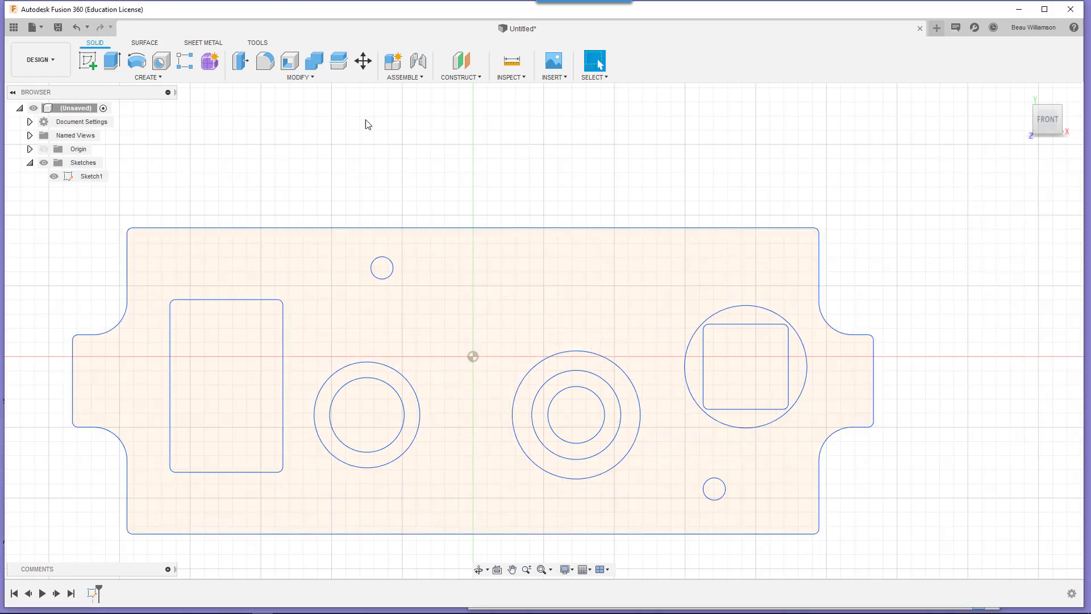
# Measure the plate's height between its upper and lower horizontal edges
pyautogui.click(509, 78)
pyautogui.click(514, 88)
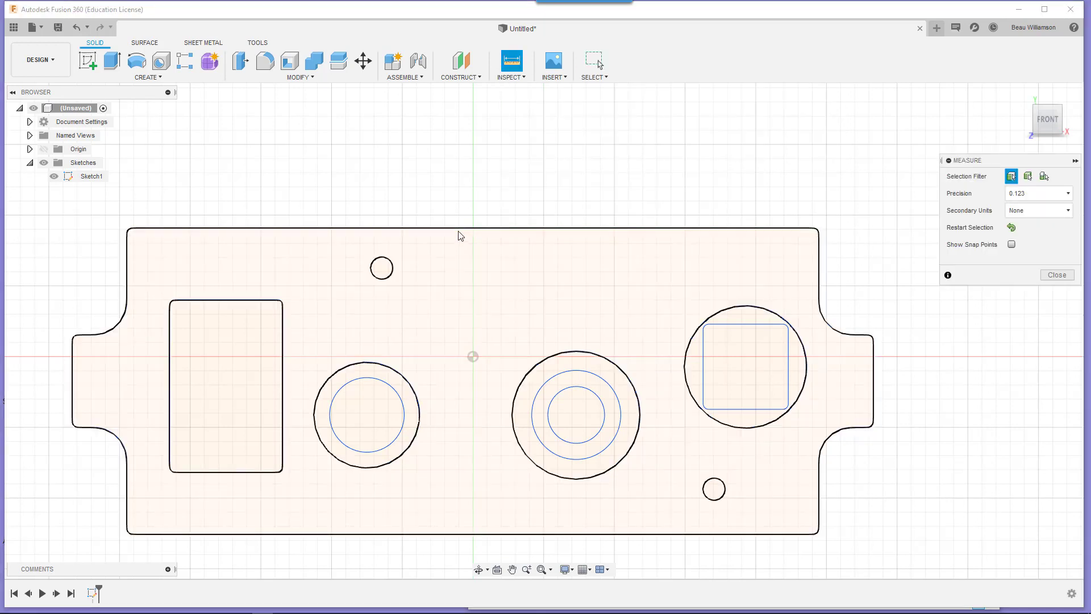
pyautogui.click(459, 228)
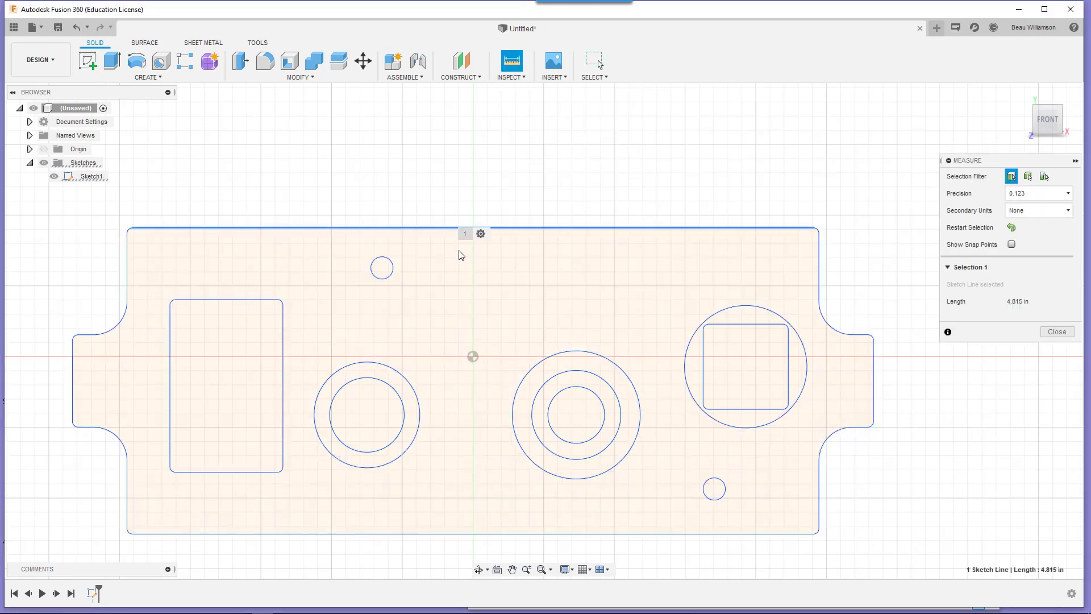
pyautogui.click(466, 534)
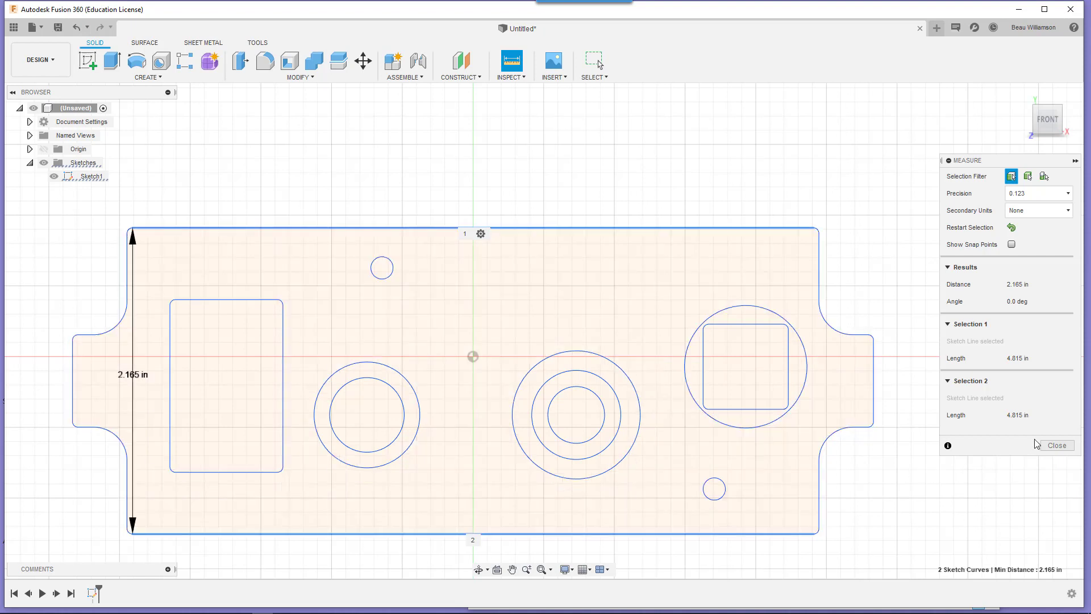
pyautogui.click(1057, 446)
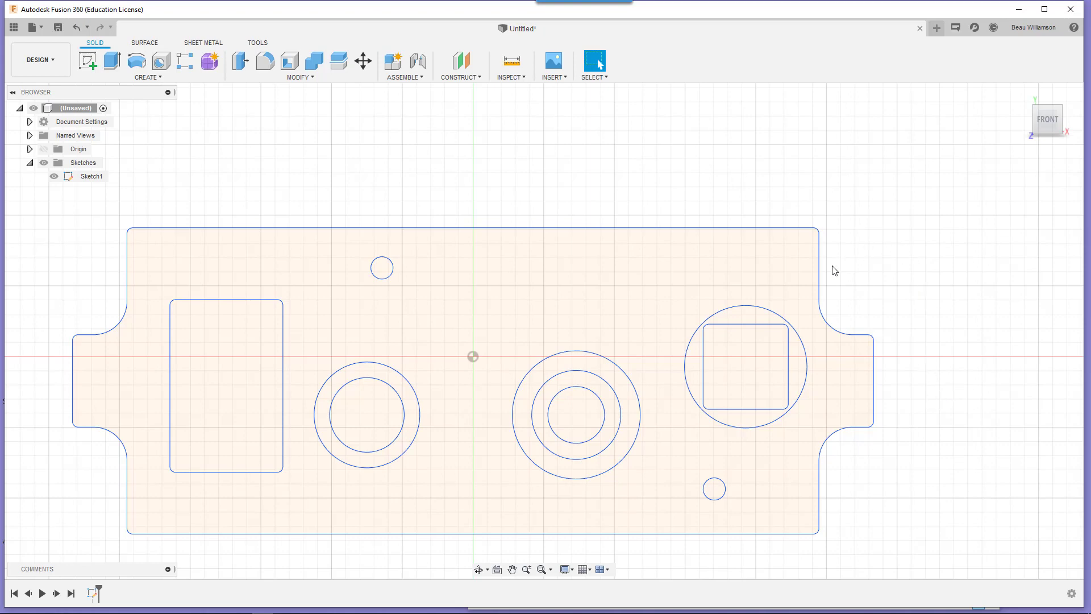
pyautogui.scroll(-2, 485, 331)
pyautogui.click(485, 331)
pyautogui.click(822, 296)
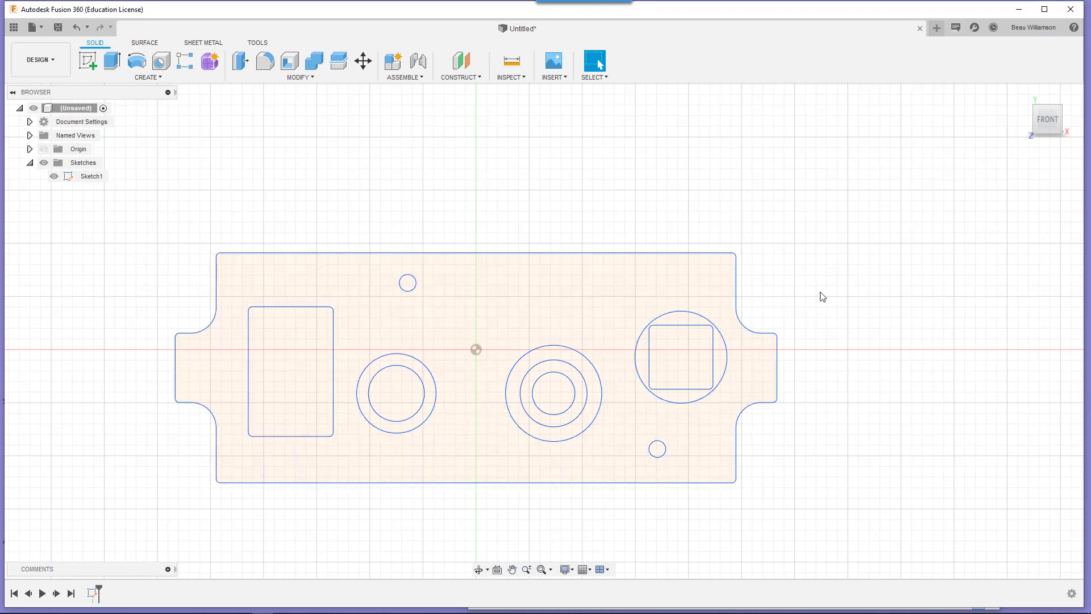
pyautogui.moveTo(821, 297)
pyautogui.keyDown('shift'); pyautogui.mouseDown(button='middle')
pyautogui.moveTo(755, 334)
pyautogui.moveTo(655, 341)
pyautogui.moveTo(638, 324)
pyautogui.moveTo(675, 349)
pyautogui.moveTo(724, 346)
pyautogui.moveTo(774, 307)
pyautogui.moveTo(779, 290)
pyautogui.moveTo(824, 313)
pyautogui.mouseUp(button='middle'); pyautogui.keyUp('shift')
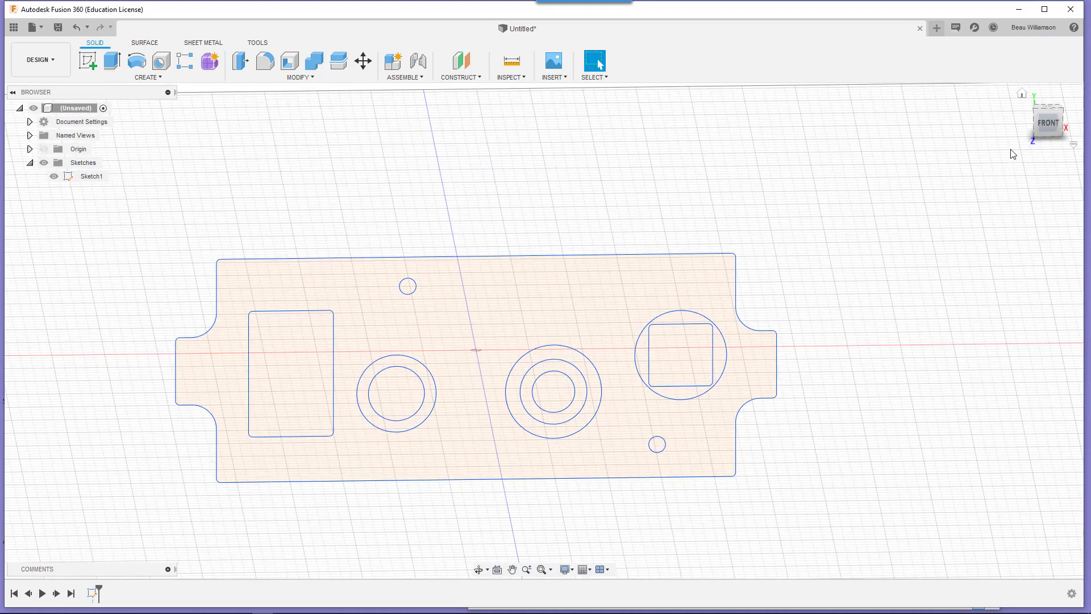
pyautogui.click(1044, 124)
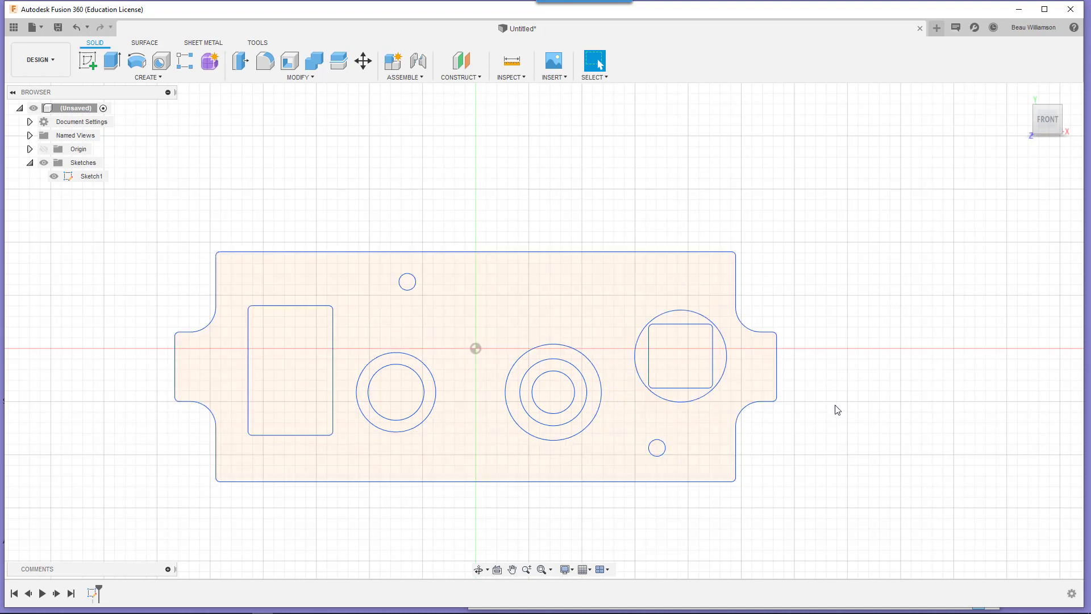
pyautogui.click(88, 176)
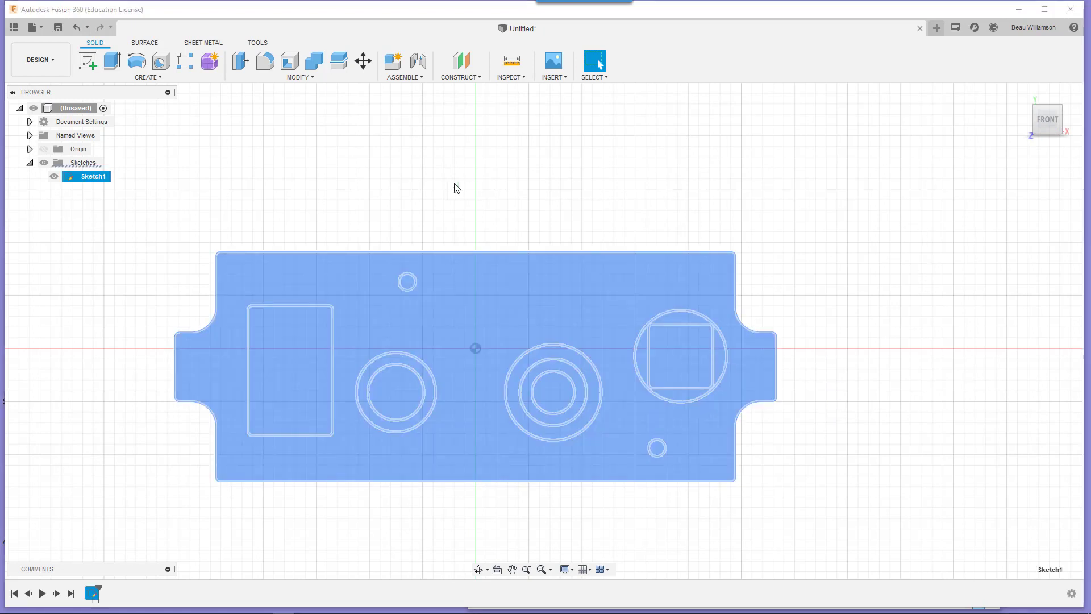
pyautogui.click(353, 180)
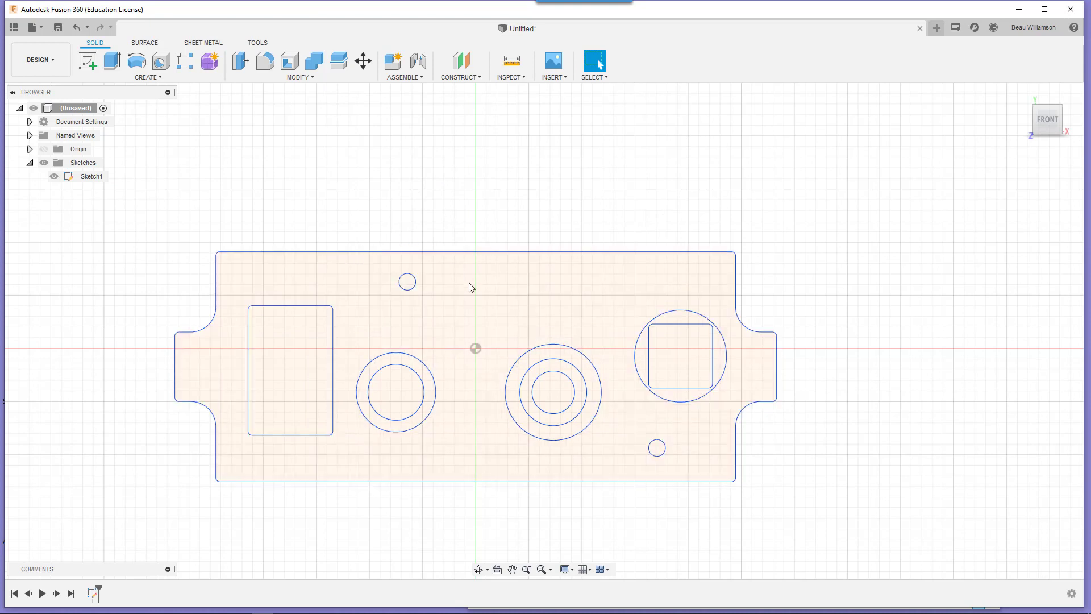
pyautogui.moveTo(501, 332); pyautogui.dragTo(517, 329, button='middle')
pyautogui.press('Escape')
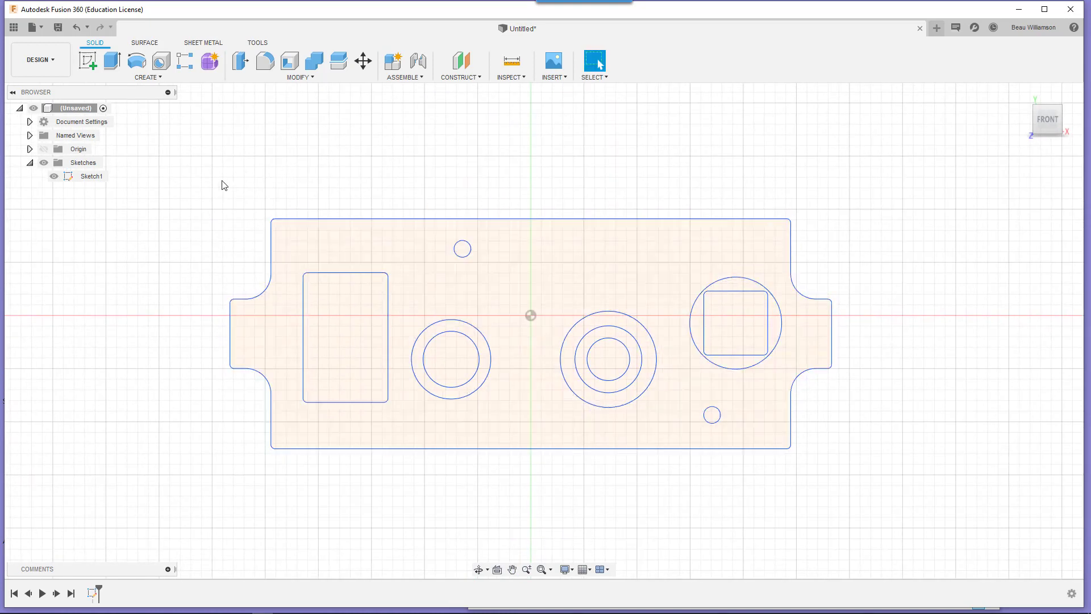
# Reopen the imported plate sketch, Sketch1, for editing
pyautogui.click(96, 180)
pyautogui.rightClick(95, 182)
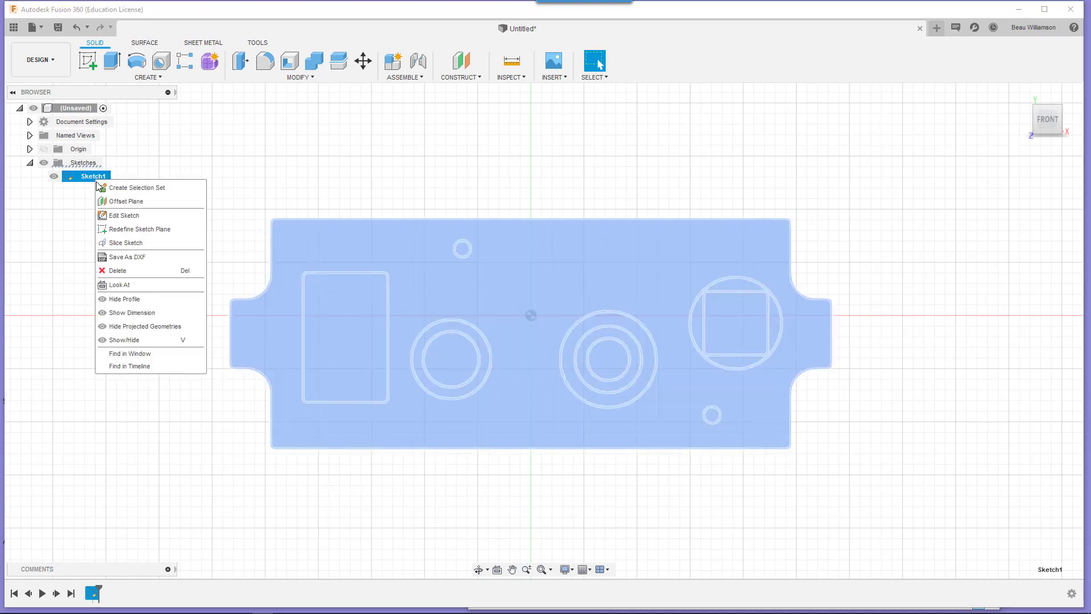
pyautogui.click(121, 216)
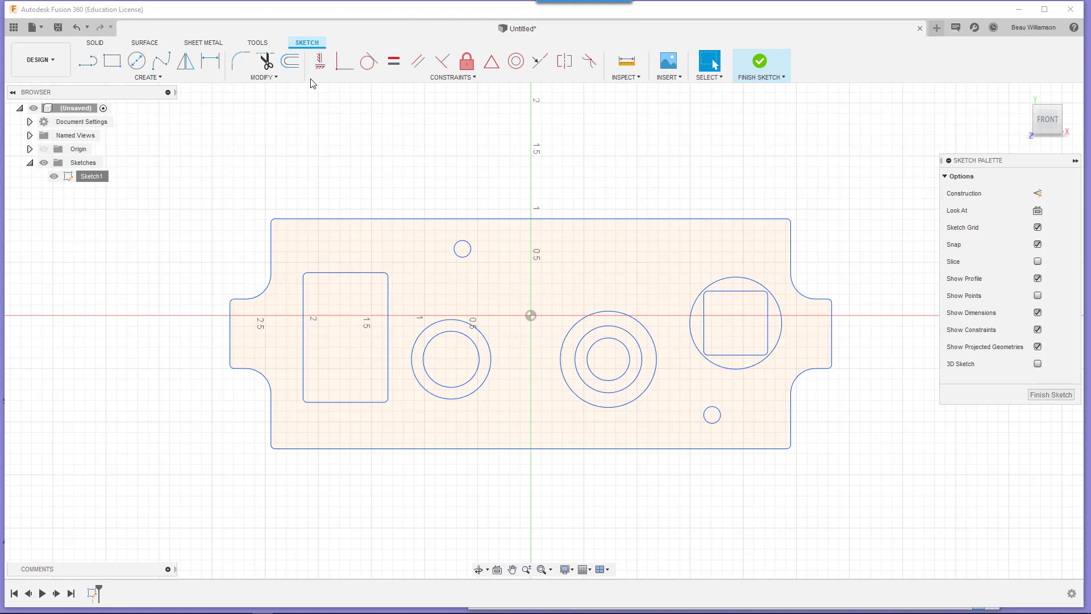
# Offset the plate's complete outer outline inward by 0.05 in, using chain selection
pyautogui.click(290, 61)
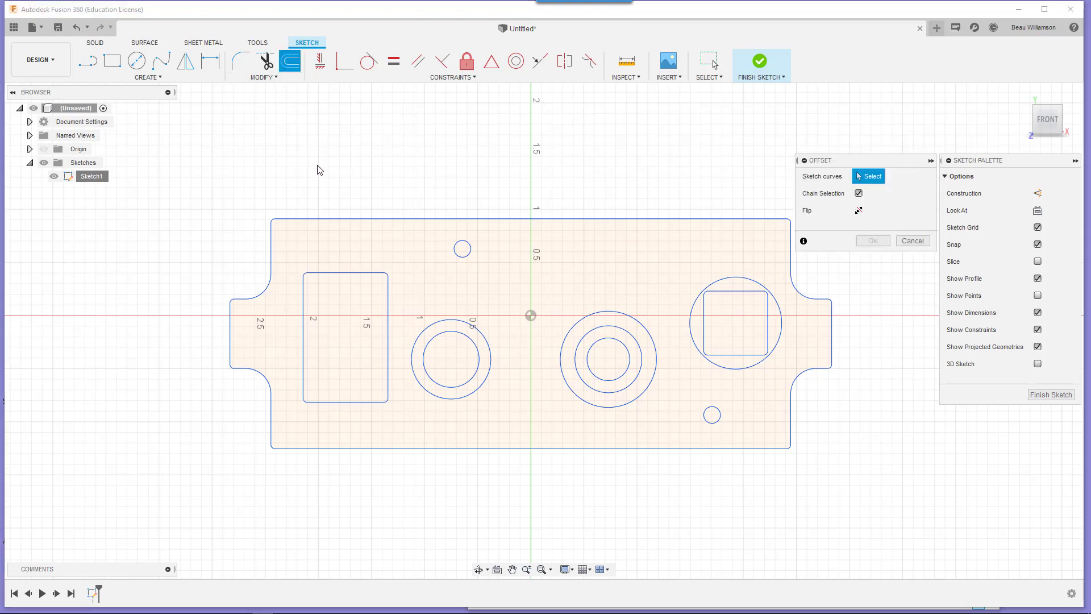
pyautogui.click(357, 220)
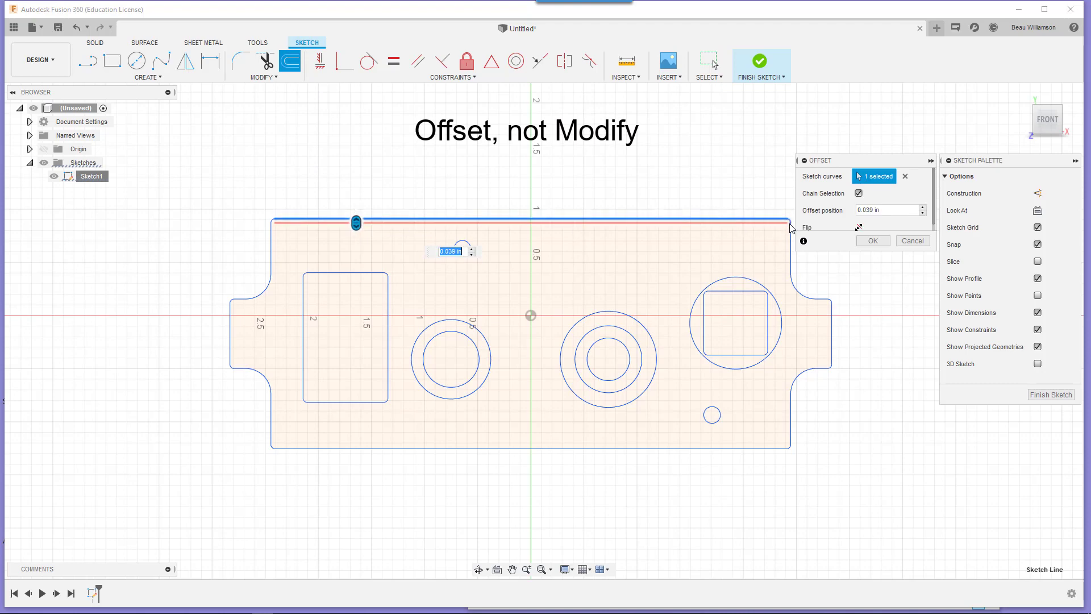
pyautogui.scroll(3, 789, 225)
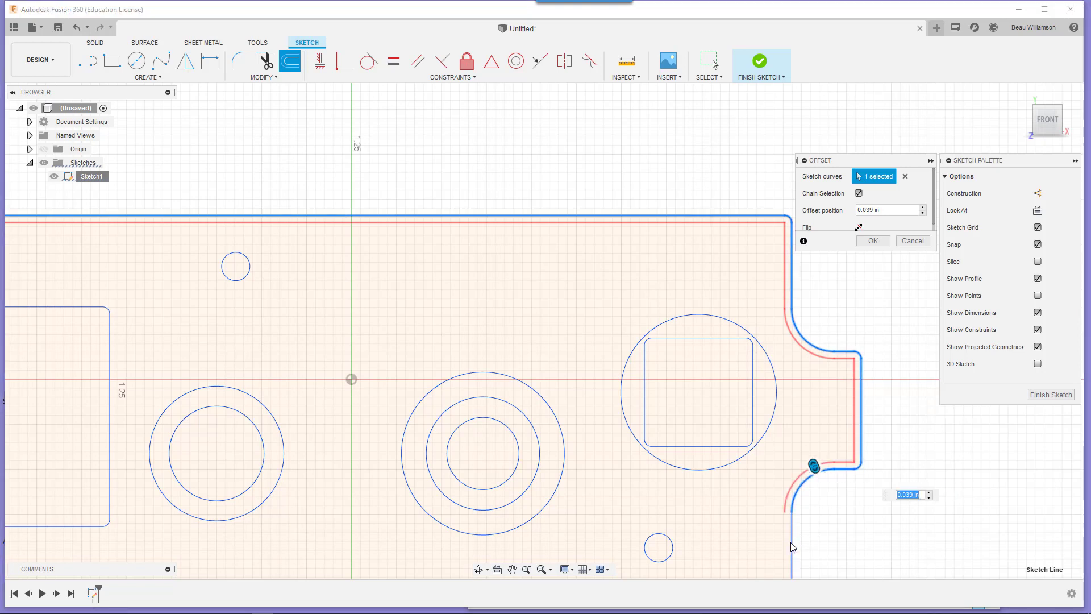
pyautogui.write('0.05in')
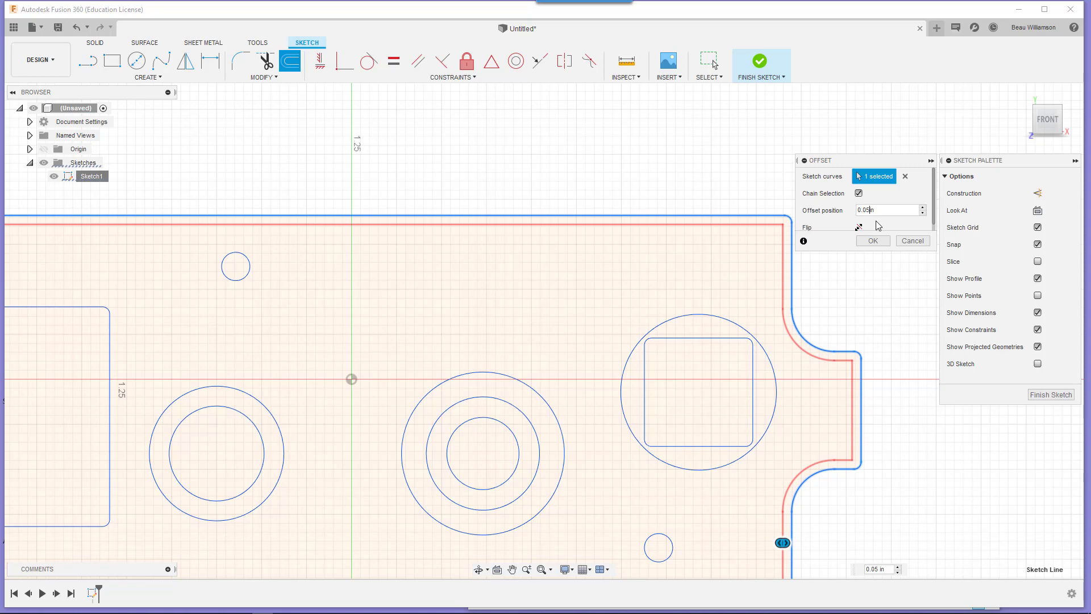
pyautogui.scroll(-3, 895, 460)
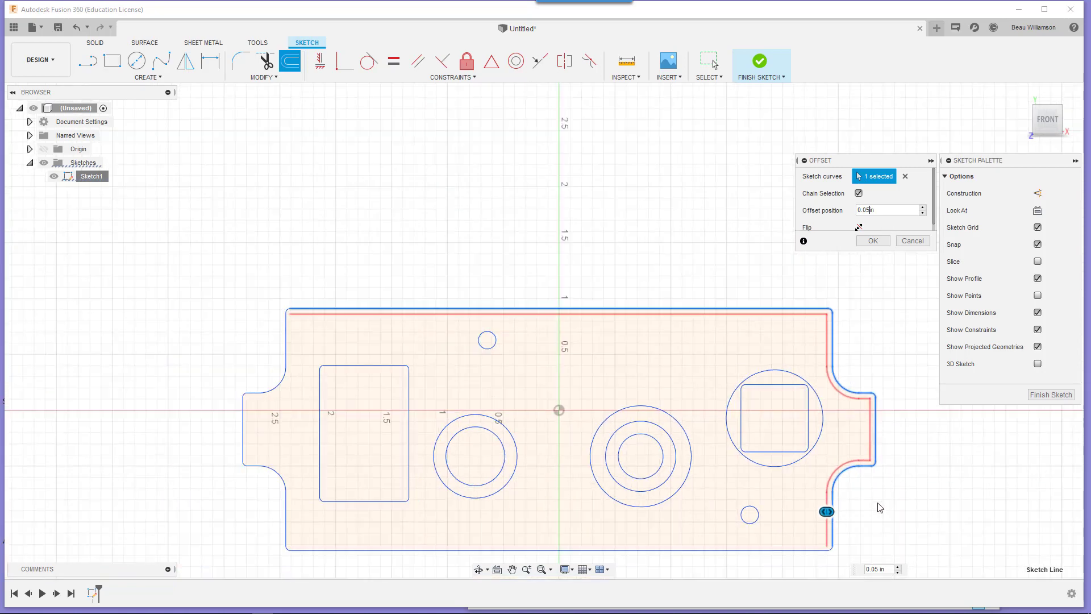
pyautogui.scroll(2, 837, 561)
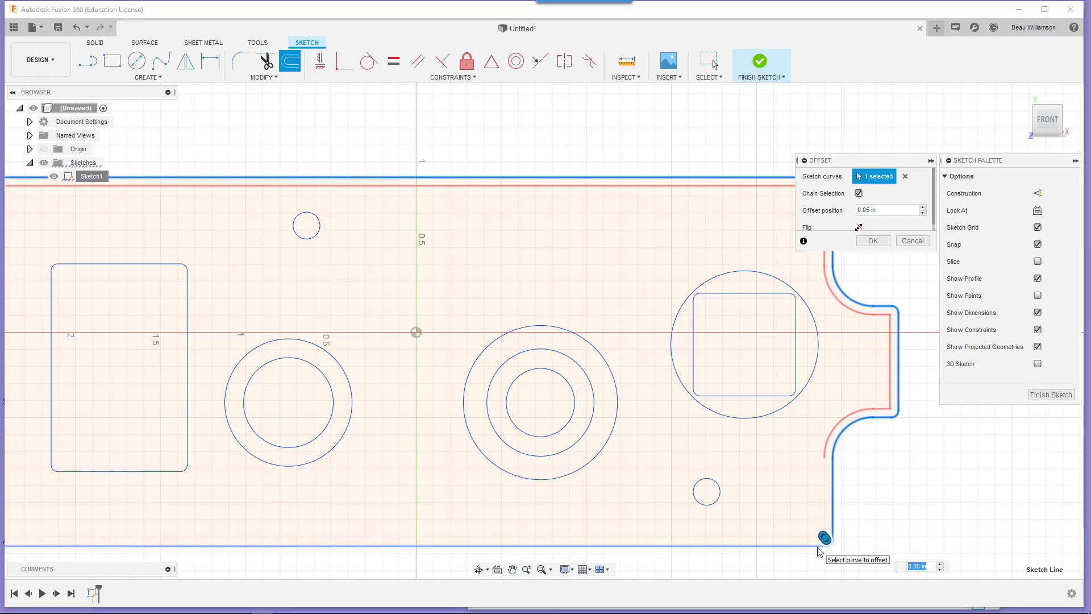
pyautogui.scroll(-2, 711, 568)
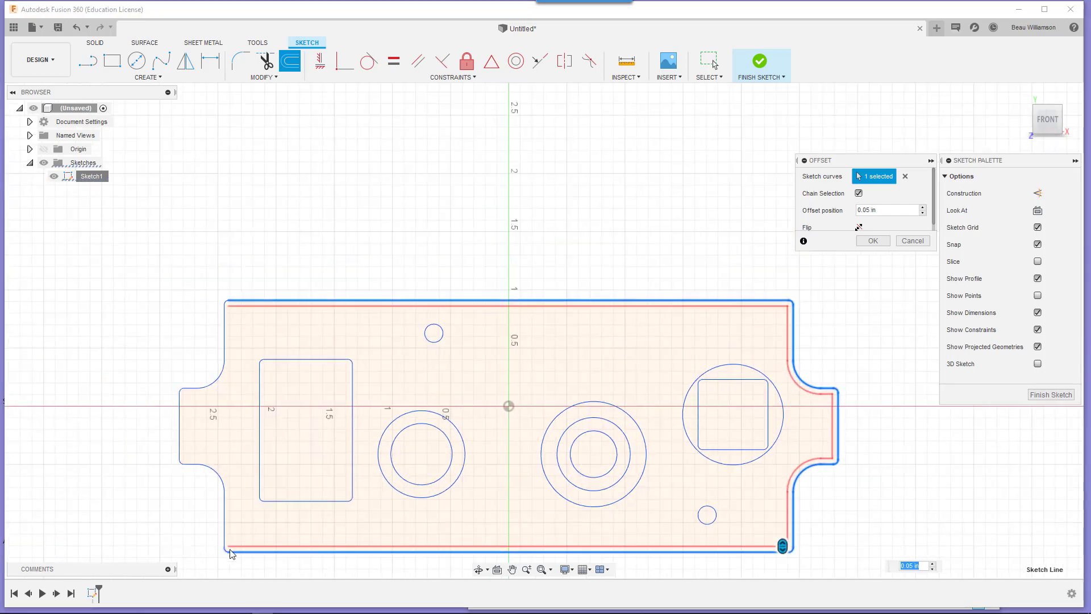
pyautogui.scroll(3, 227, 547)
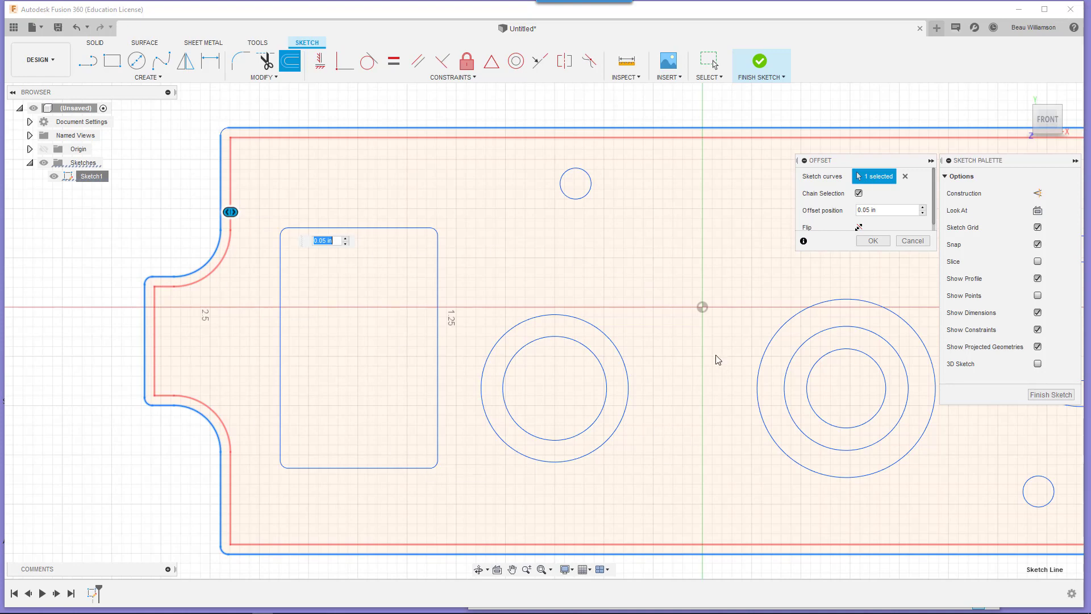
pyautogui.scroll(-3, 714, 358)
pyautogui.moveTo(710, 341); pyautogui.dragTo(496, 344, button='middle')
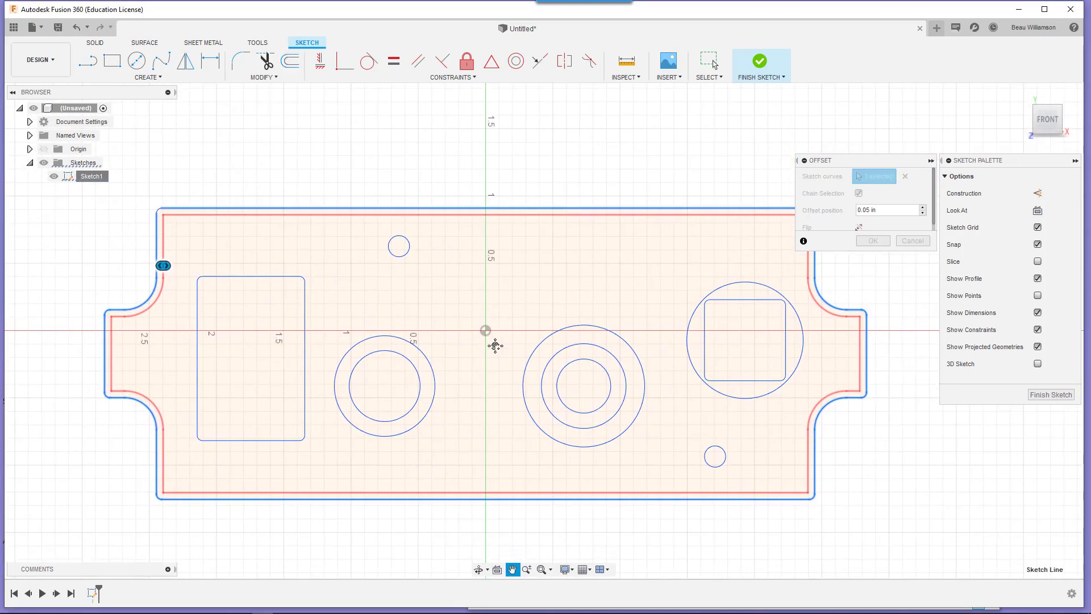
pyautogui.scroll(-2, 498, 347)
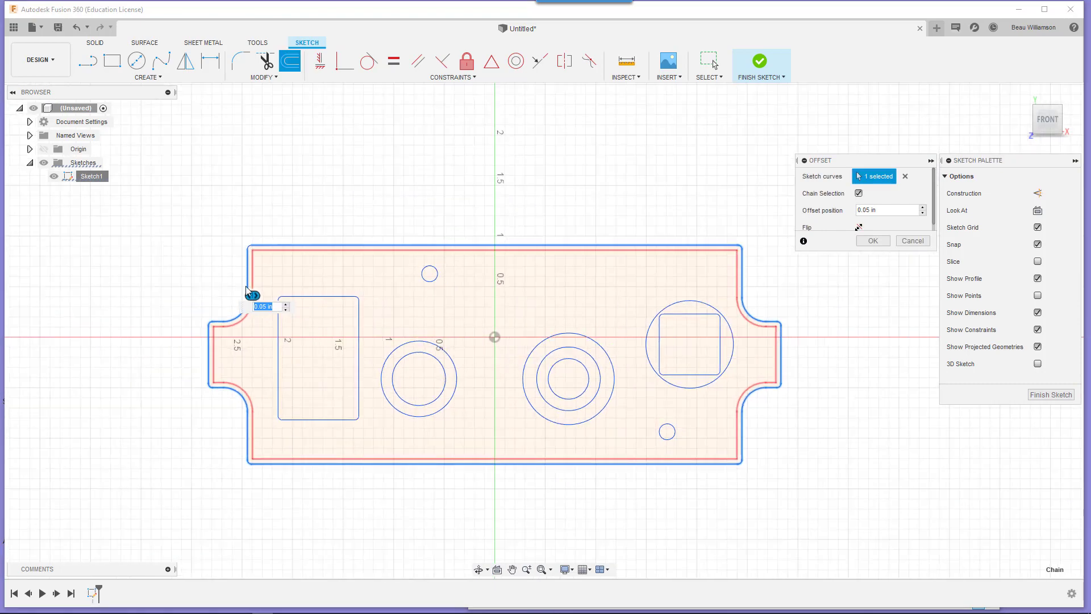
pyautogui.click(873, 242)
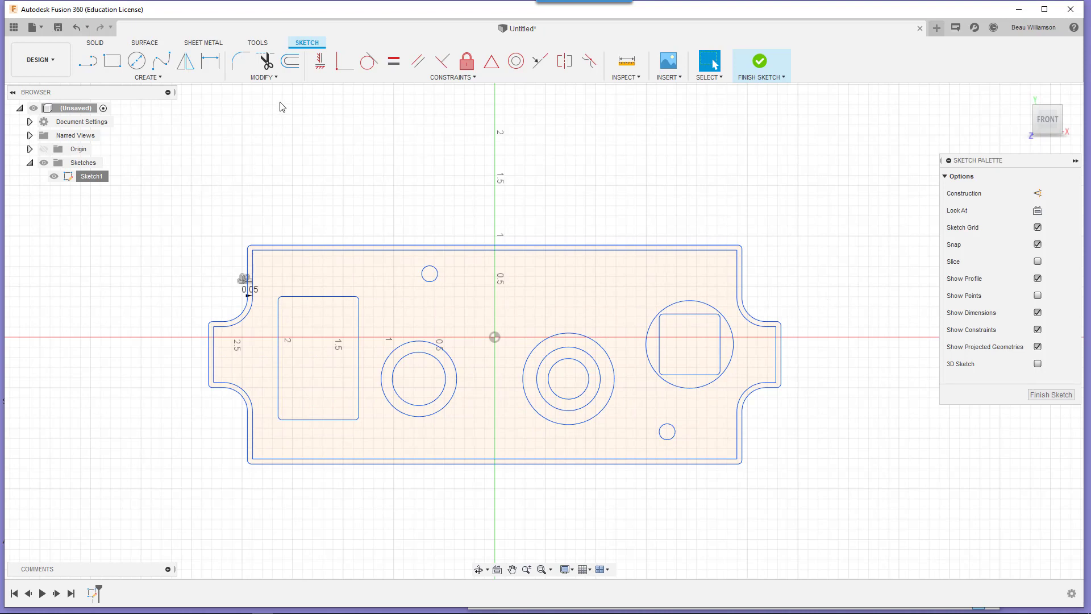
# Fillet the upper-left corner of the inset outline with a 0.035 in radius
pyautogui.click(269, 77)
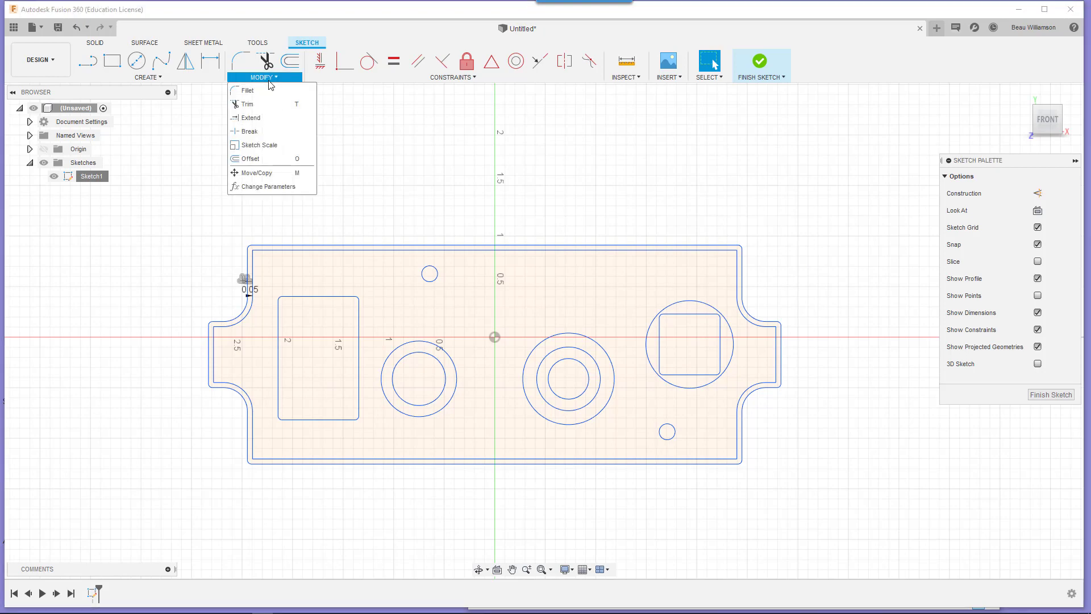
pyautogui.click(238, 97)
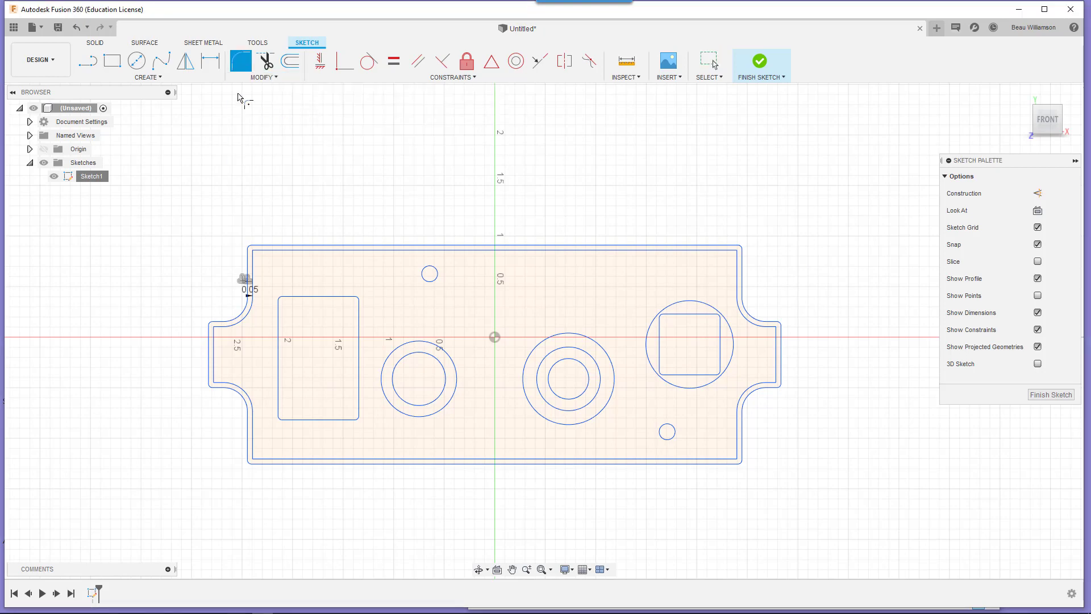
pyautogui.scroll(6, 256, 273)
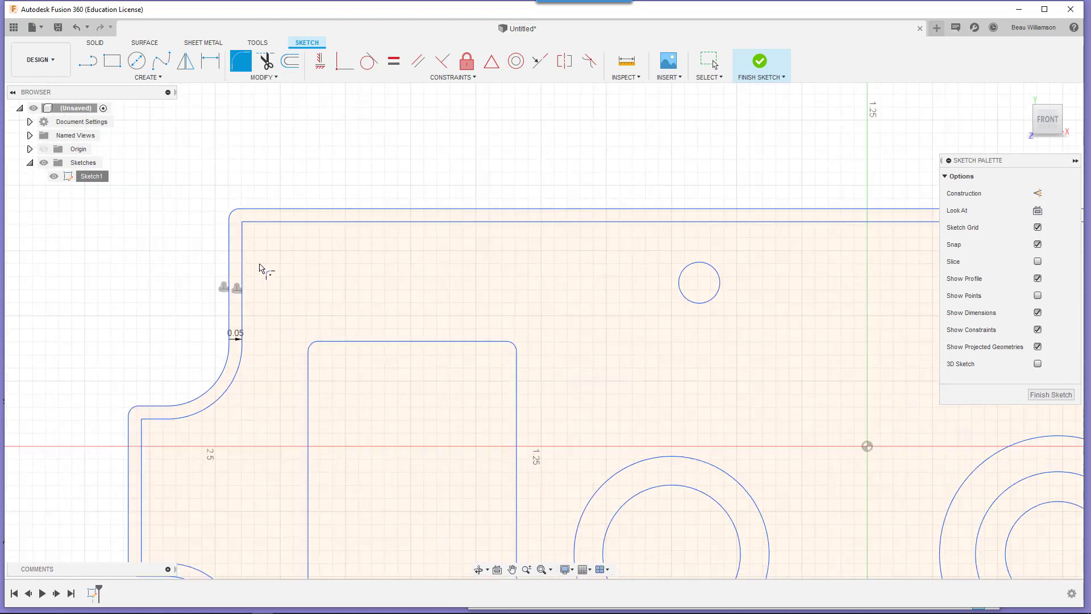
pyautogui.click(263, 212)
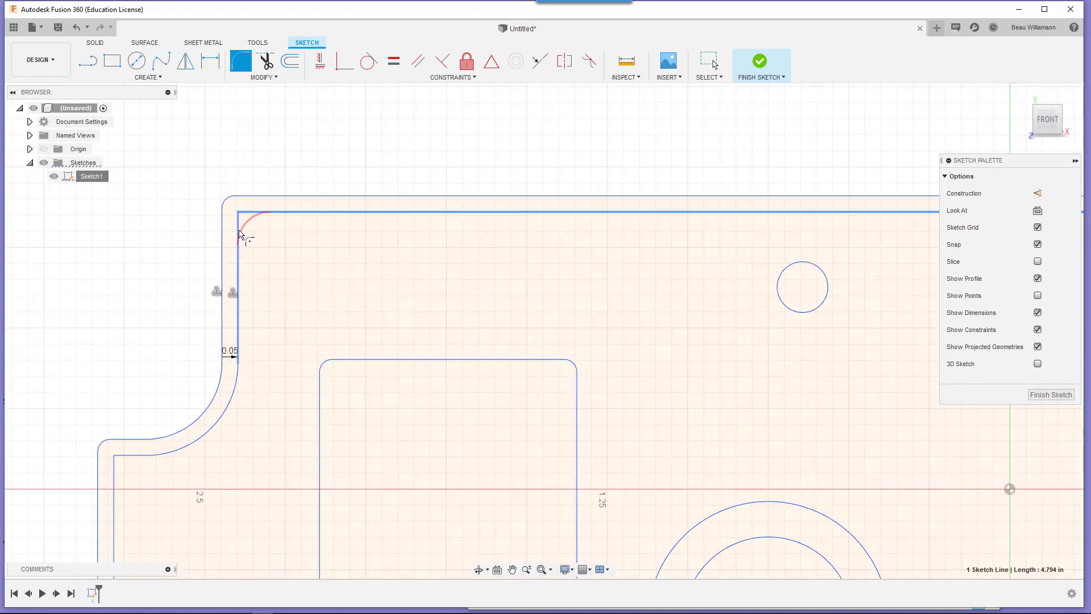
pyautogui.click(238, 233)
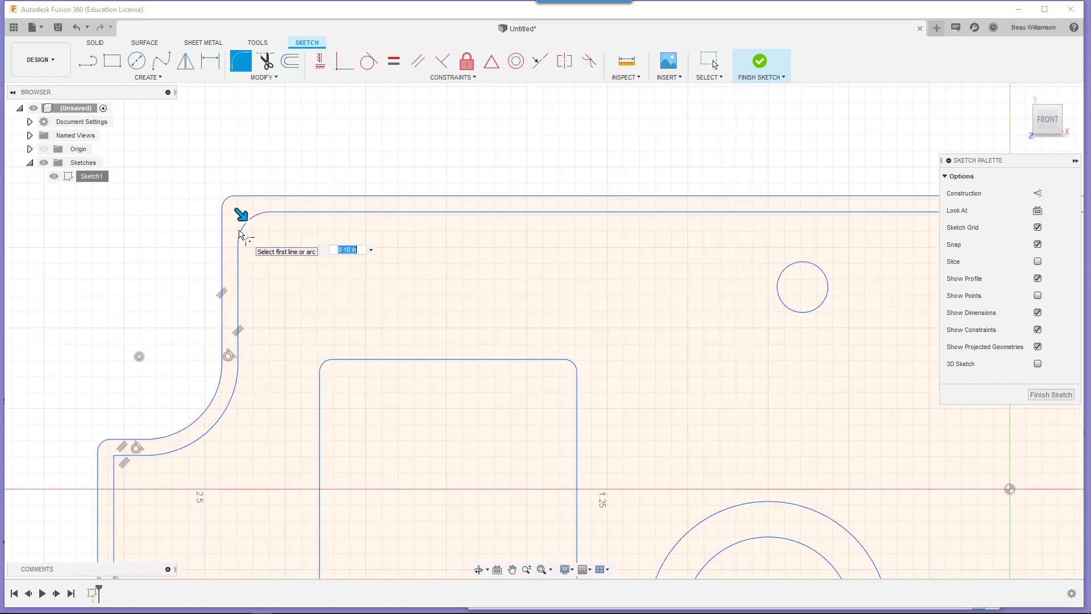
pyautogui.click(350, 250)
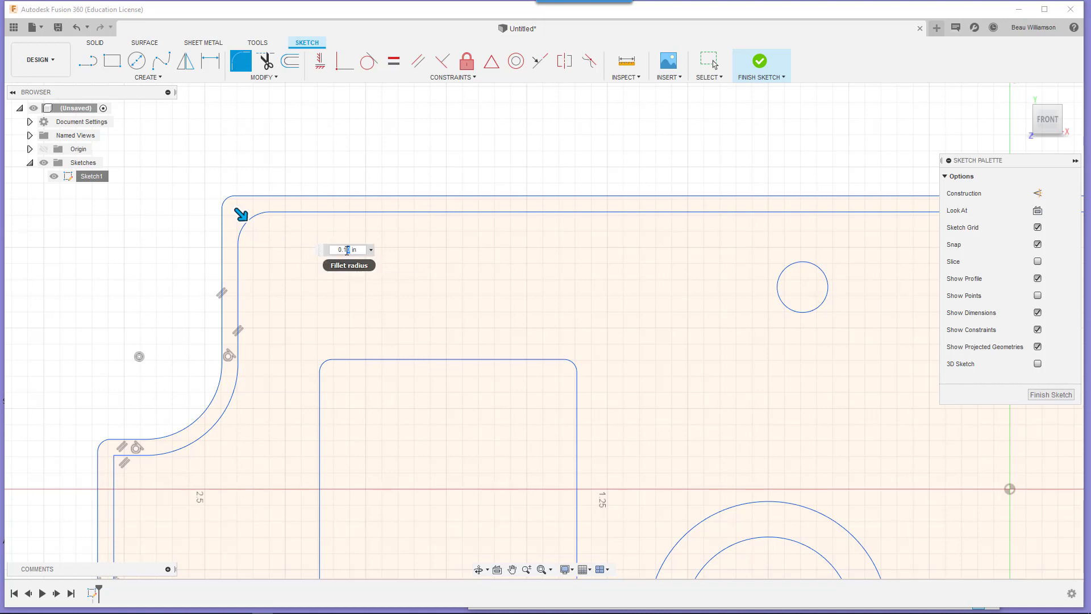
pyautogui.write('05')
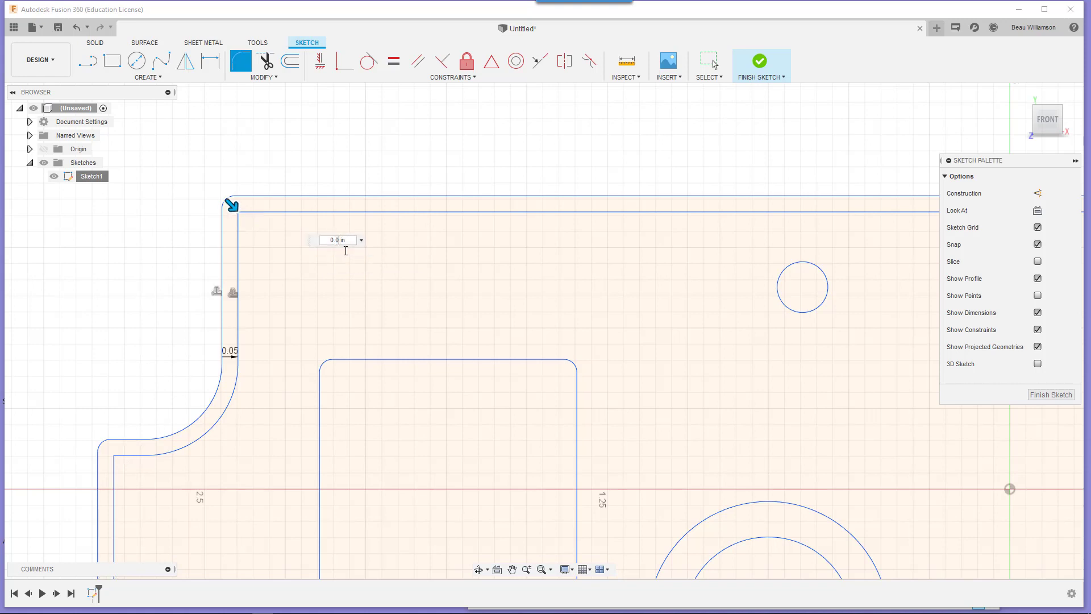
pyautogui.press('Return')
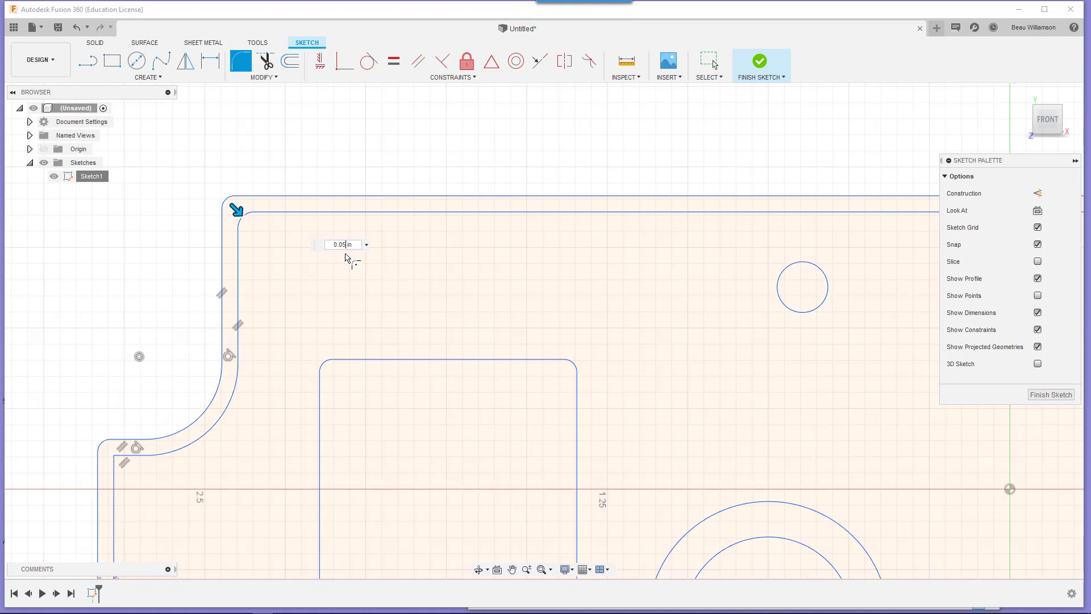
pyautogui.press('BackSpace')
pyautogui.write('4')
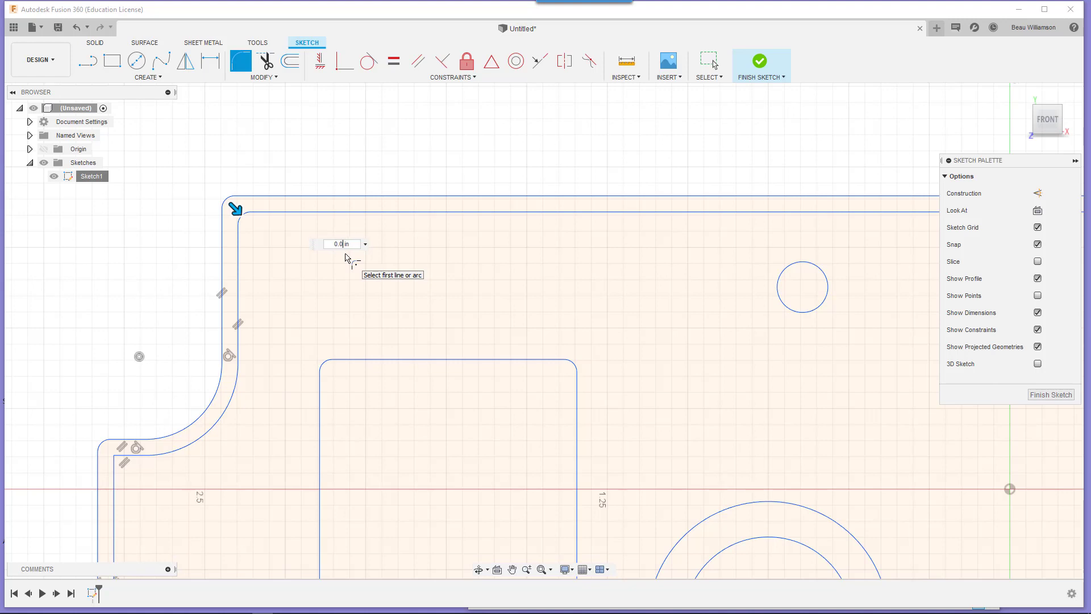
pyautogui.write('5')
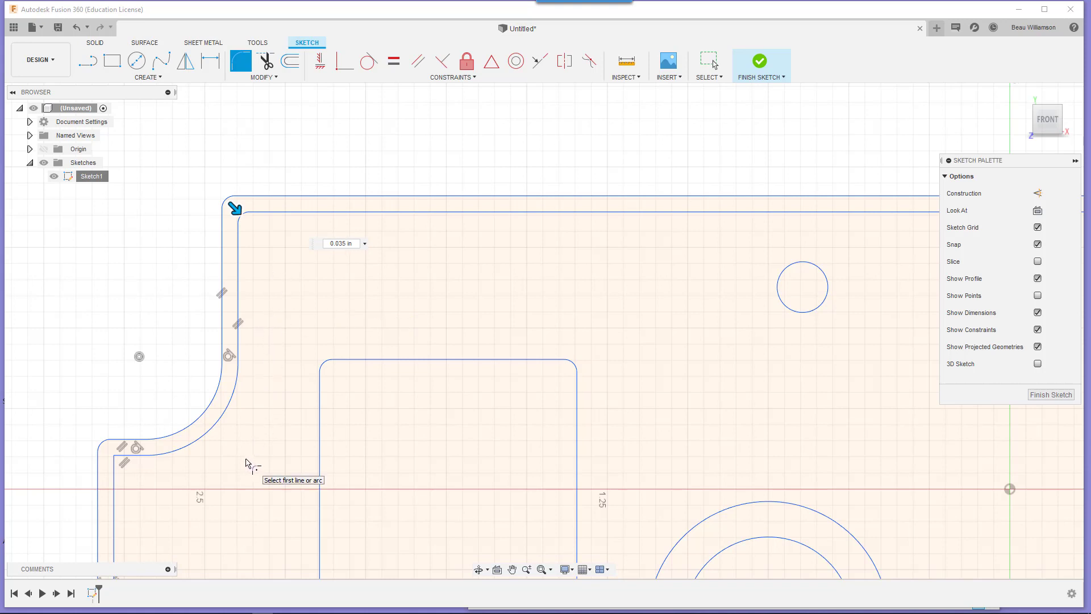
pyautogui.scroll(-1, 257, 455)
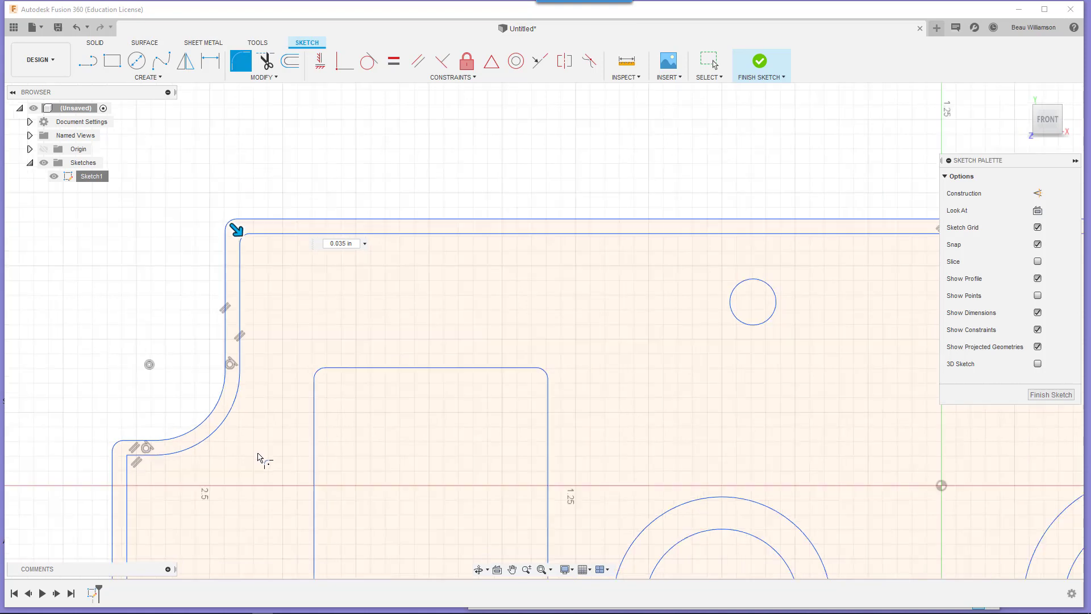
pyautogui.scroll(-1, 257, 456)
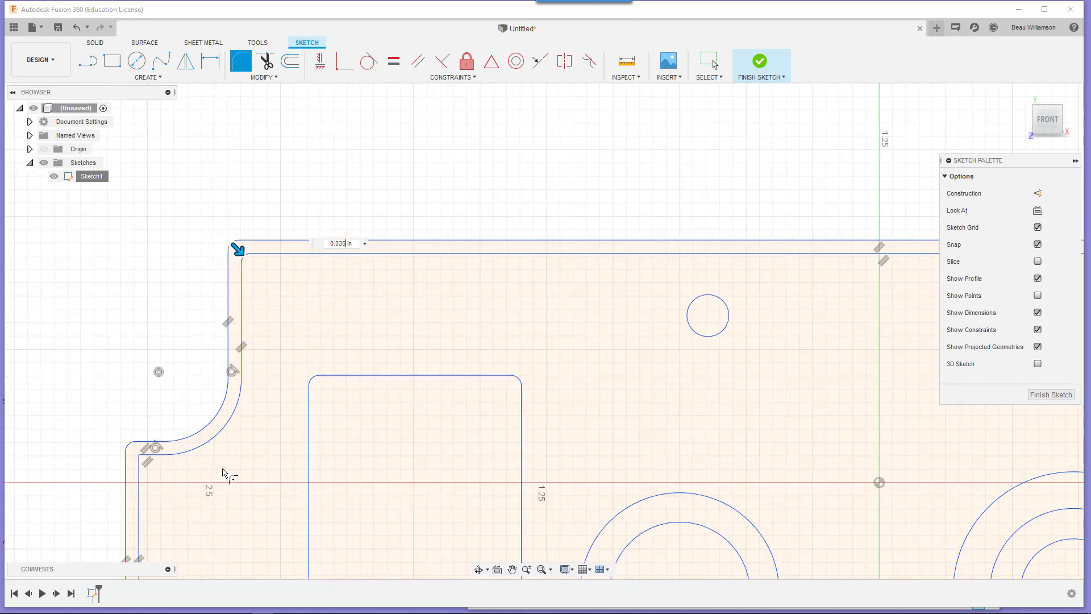
# Fillet the inset outline's remaining corners on the left tab and at the plate's lower left with a 0.035 in radius
pyautogui.click(147, 463)
pyautogui.scroll(-3, 227, 511)
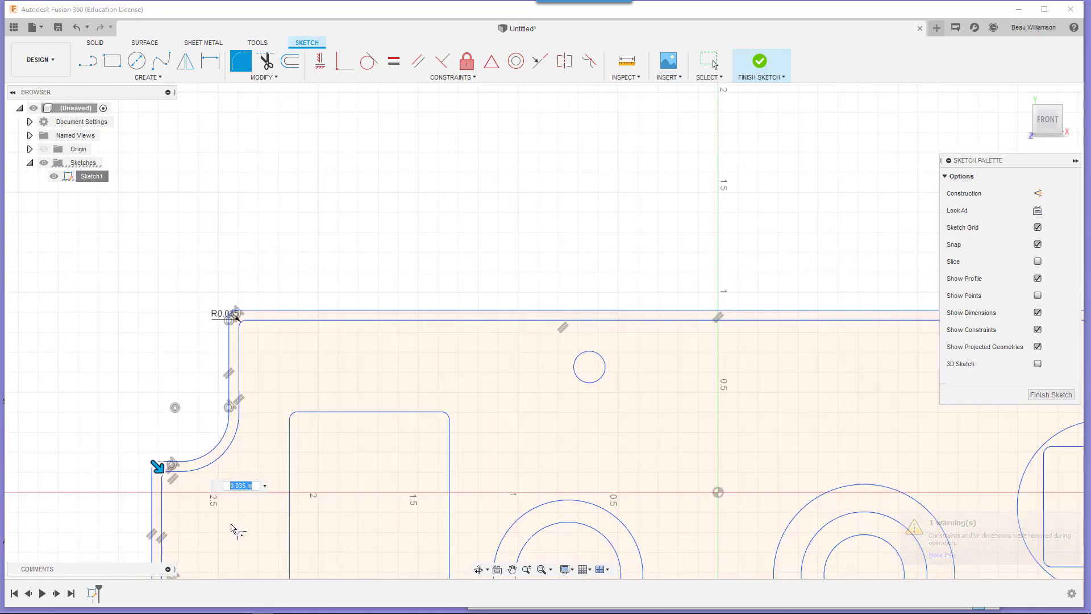
pyautogui.moveTo(427, 498); pyautogui.dragTo(434, 229, button='middle')
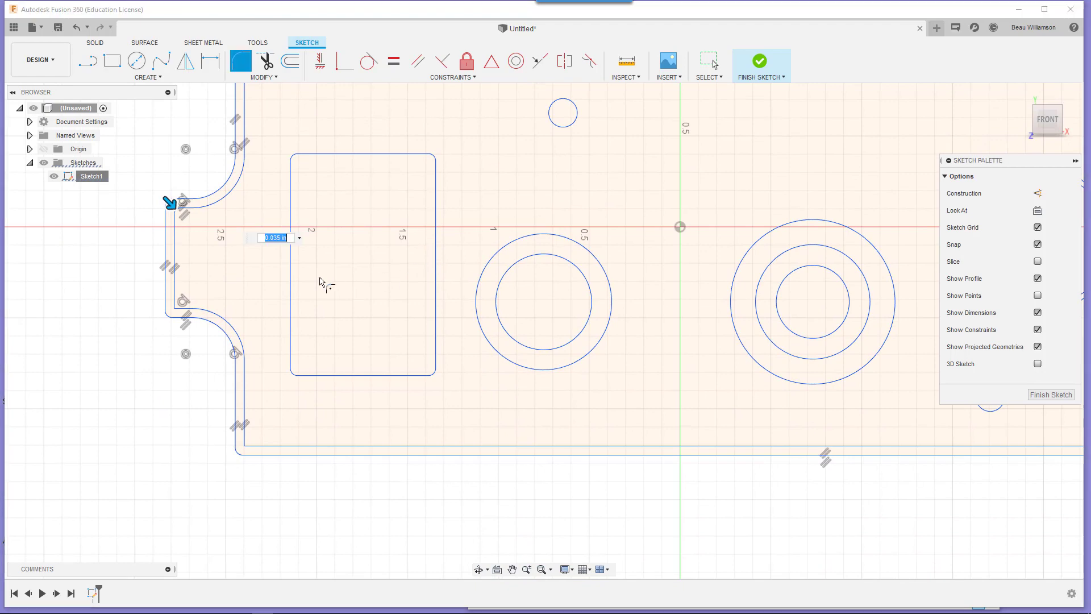
pyautogui.click(181, 309)
pyautogui.click(244, 446)
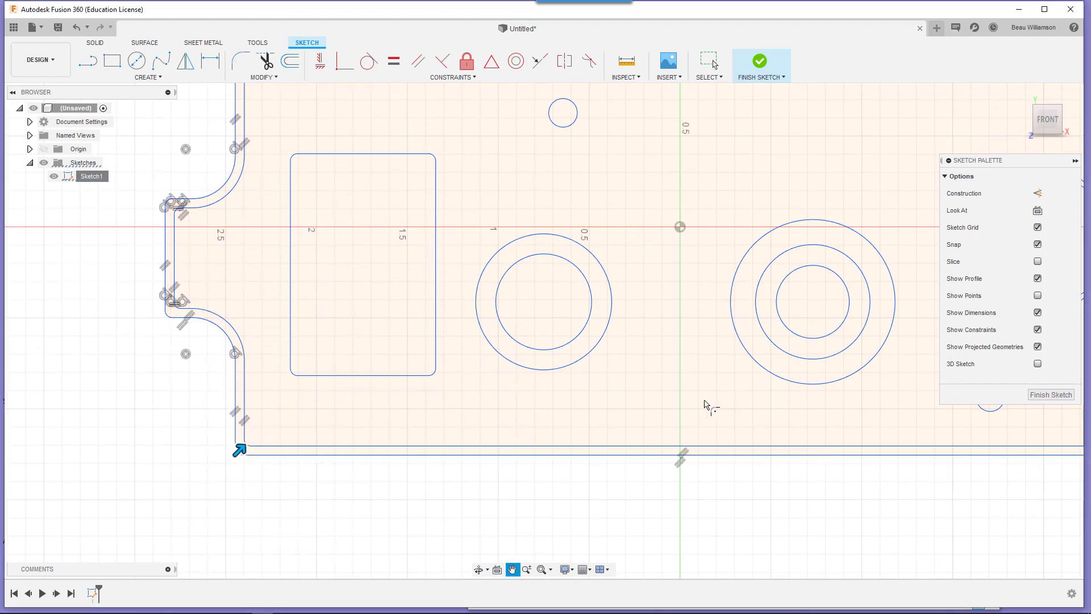
# Fillet the inset outline's four corners on the plate's right end with a 0.035 in radius and finish the sketch
pyautogui.moveTo(705, 403); pyautogui.dragTo(287, 434, button='middle')
pyautogui.click(698, 477)
pyautogui.click(767, 340)
pyautogui.click(768, 237)
pyautogui.click(702, 98)
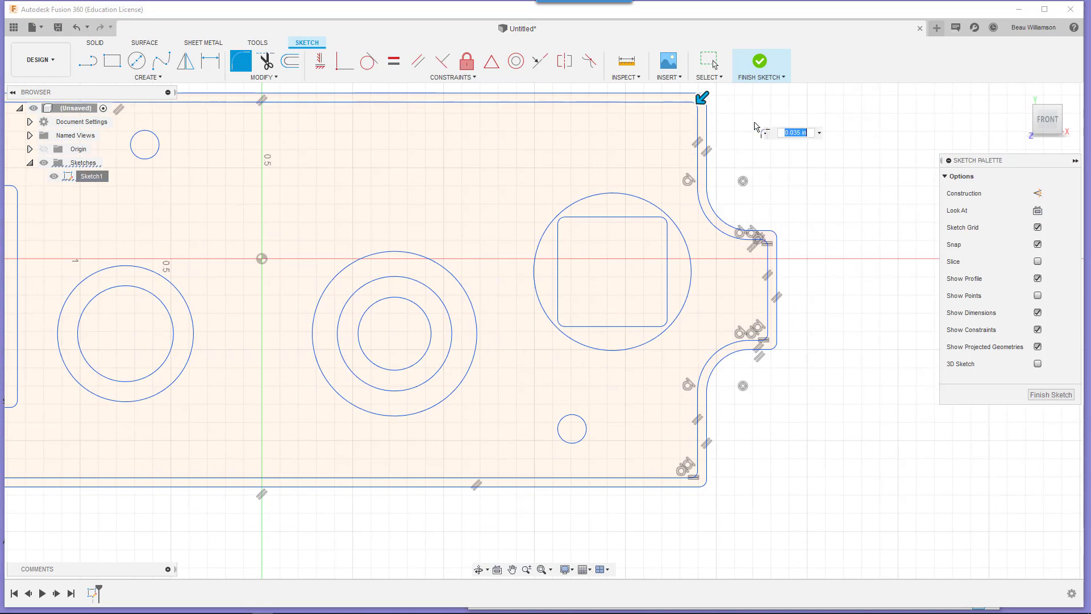
pyautogui.click(759, 78)
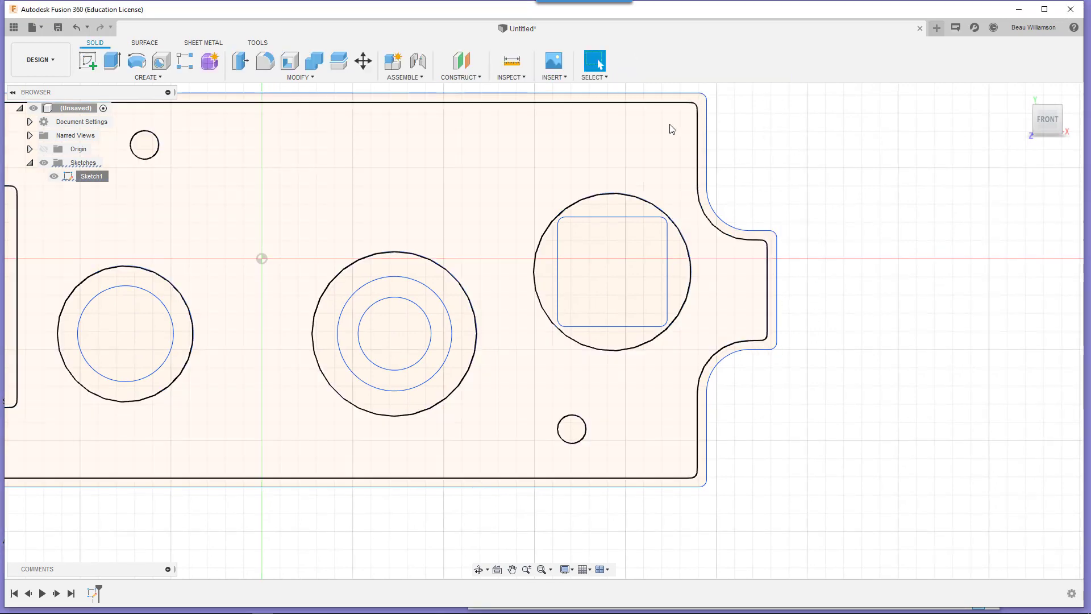
# Reopen the plate sketch, Sketch1, for editing
pyautogui.click(272, 276)
pyautogui.scroll(-2, 272, 276)
pyautogui.scroll(1, 272, 267)
pyautogui.moveTo(272, 267); pyautogui.dragTo(471, 305, button='middle')
pyautogui.press('Escape')
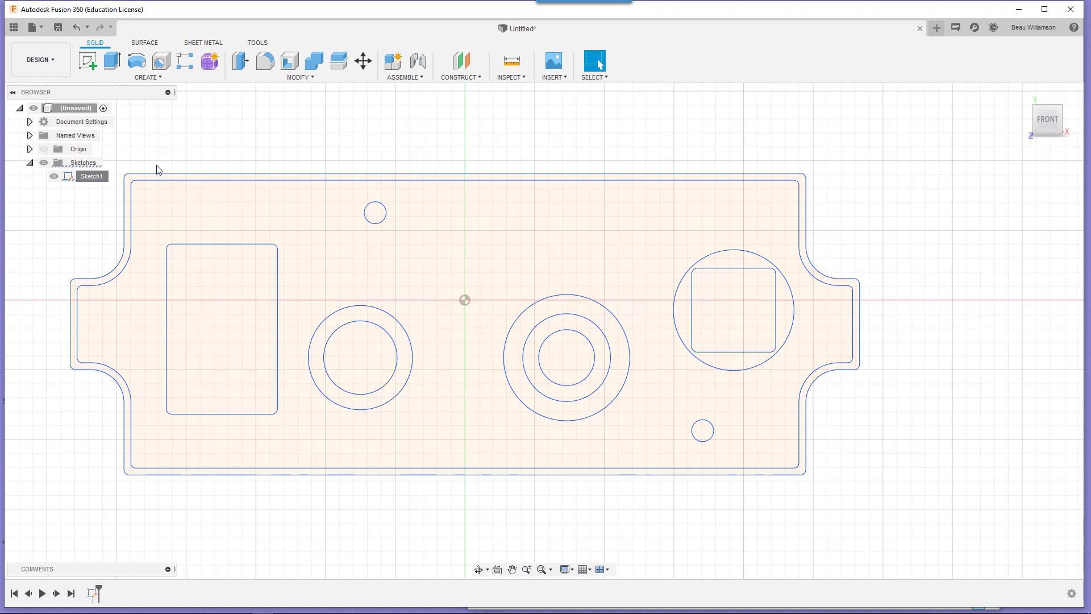
pyautogui.rightClick(90, 177)
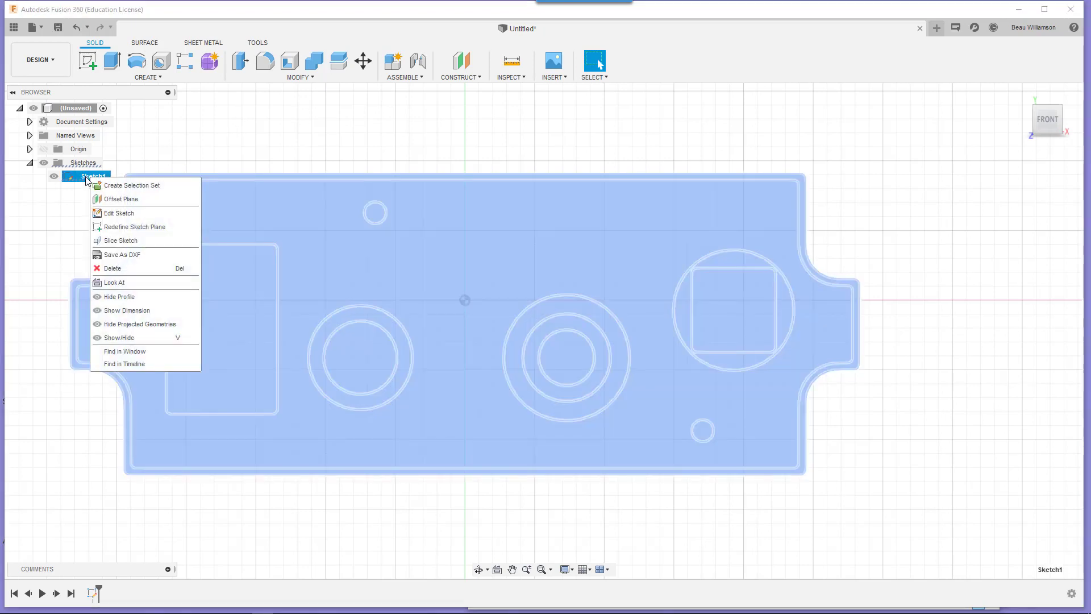
pyautogui.click(107, 214)
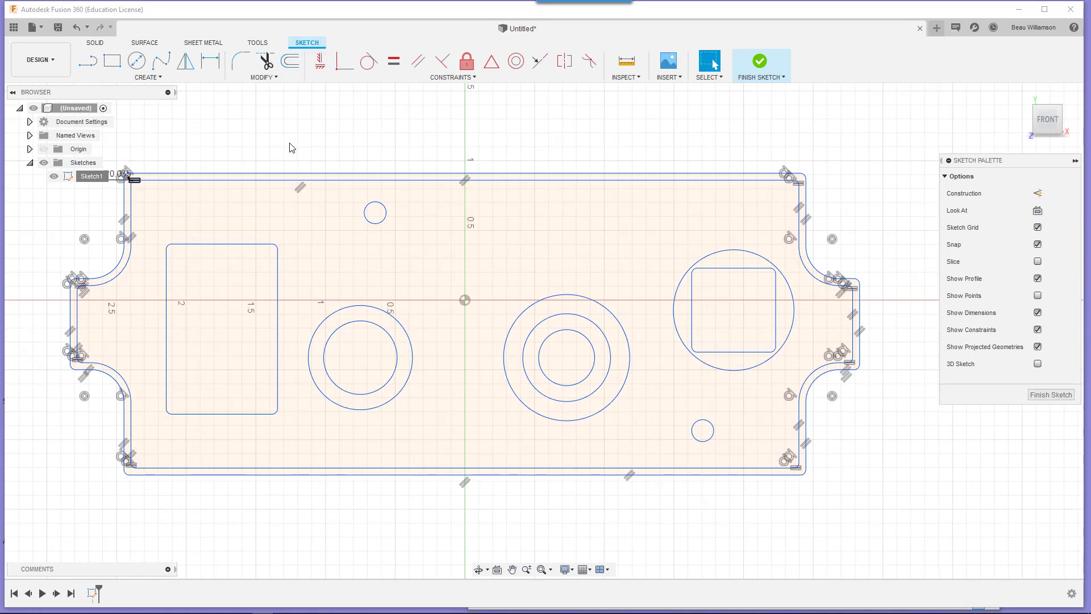
# Sketch a center diameter circle about 0.1 in across above the rectangular cutout, near the plate's upper-left corner
pyautogui.click(150, 79)
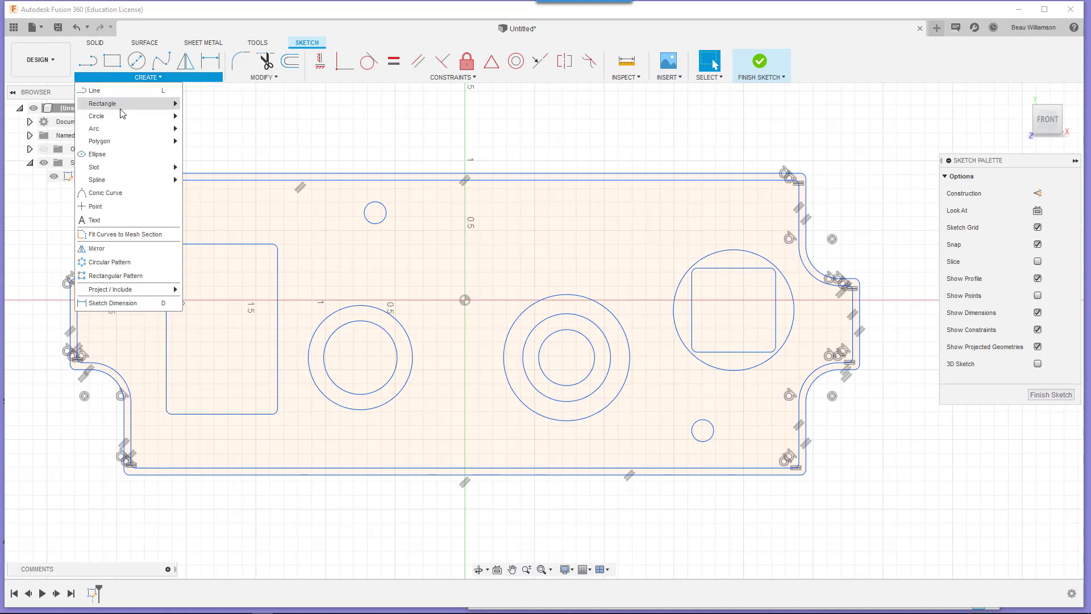
pyautogui.moveTo(119, 116)
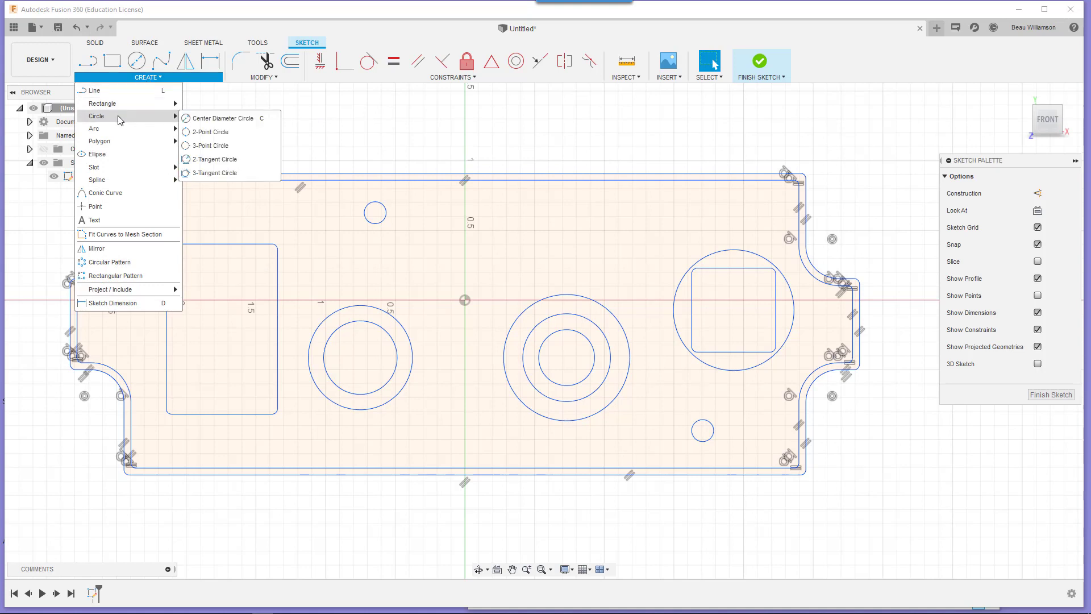
pyautogui.click(213, 119)
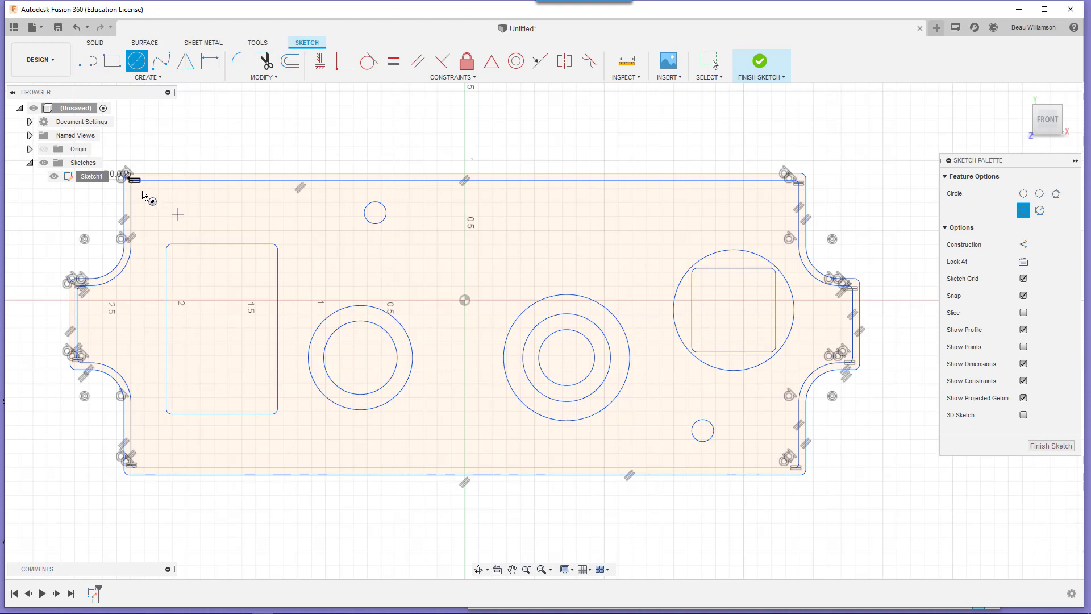
pyautogui.click(178, 214)
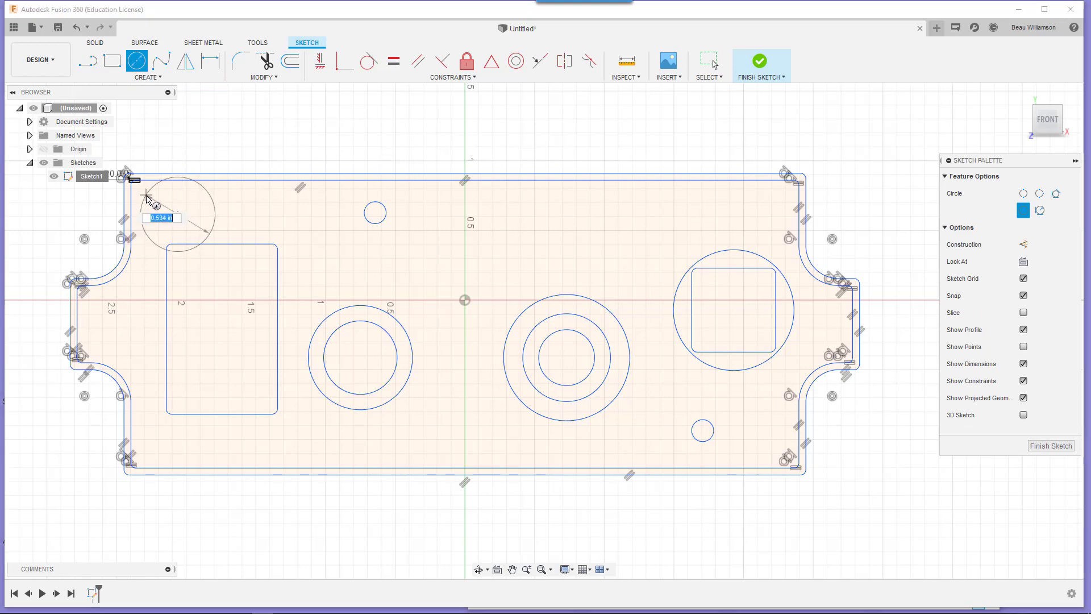
pyautogui.click(183, 213)
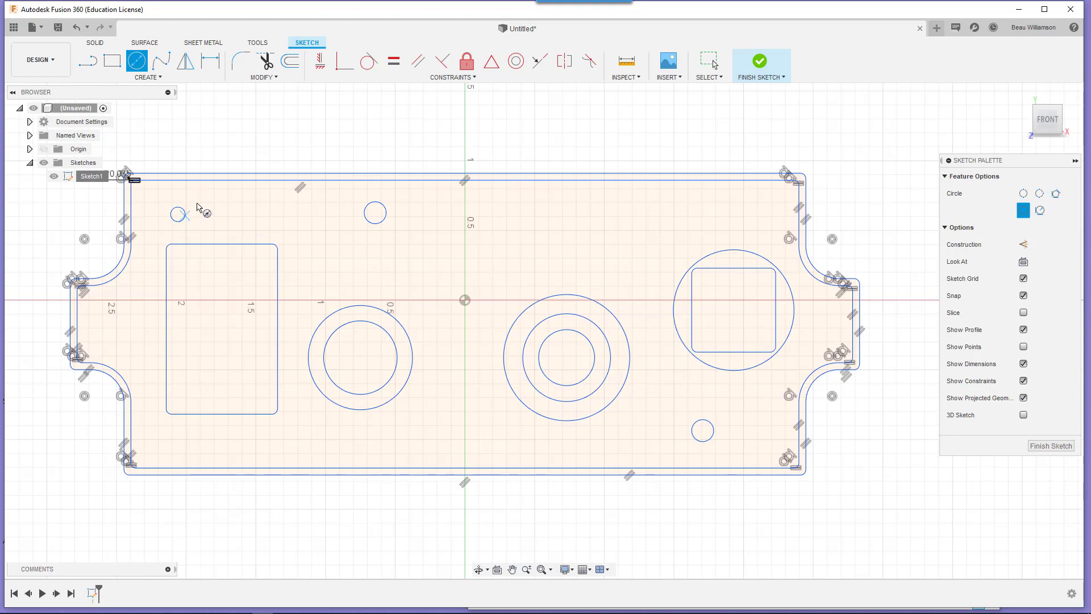
pyautogui.press('Escape')
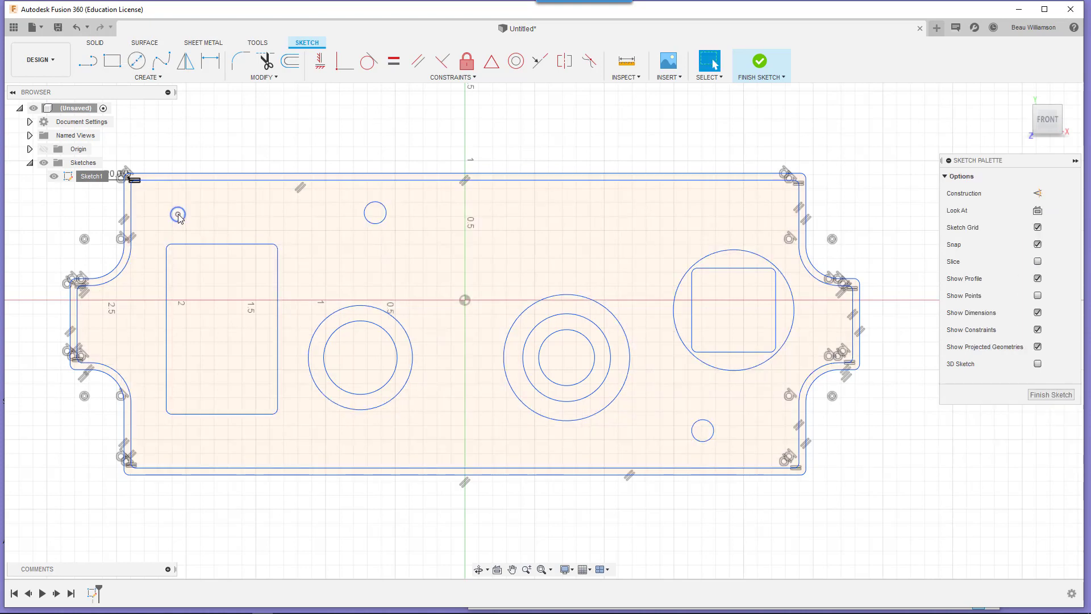
# Move the new small circle by its center point toward the inset outline's upper-left corner, -0.216 in in X and 0.13 in in Y
pyautogui.click(178, 214)
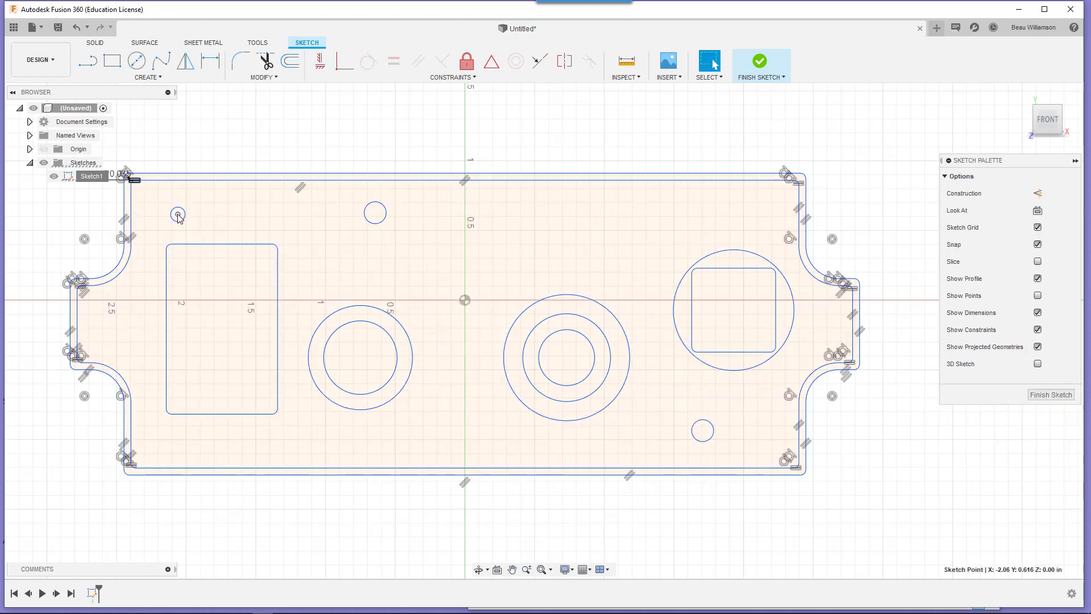
pyautogui.rightClick(177, 215)
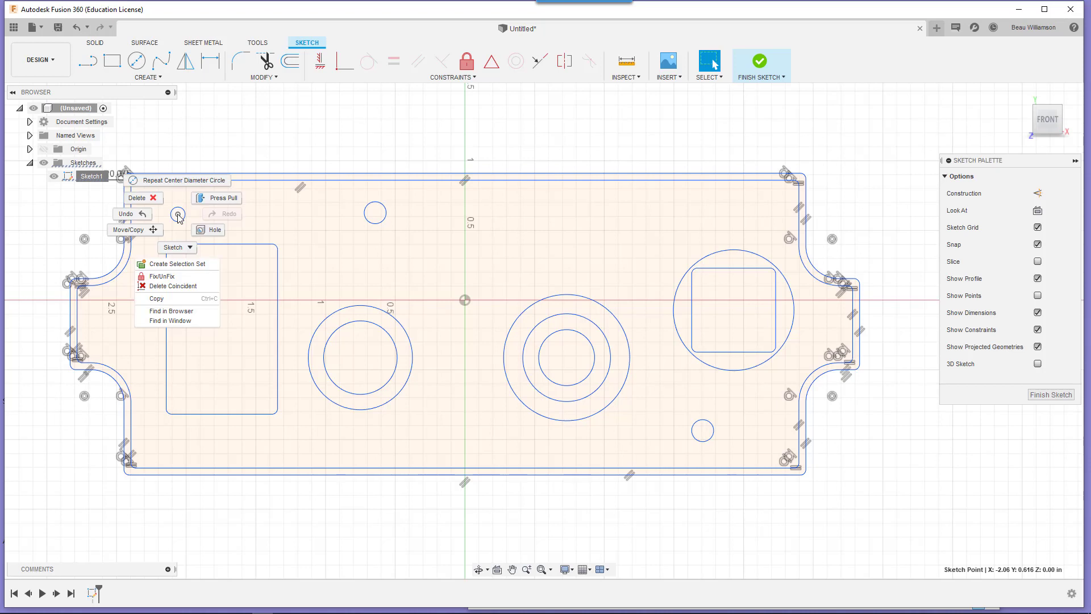
pyautogui.click(148, 229)
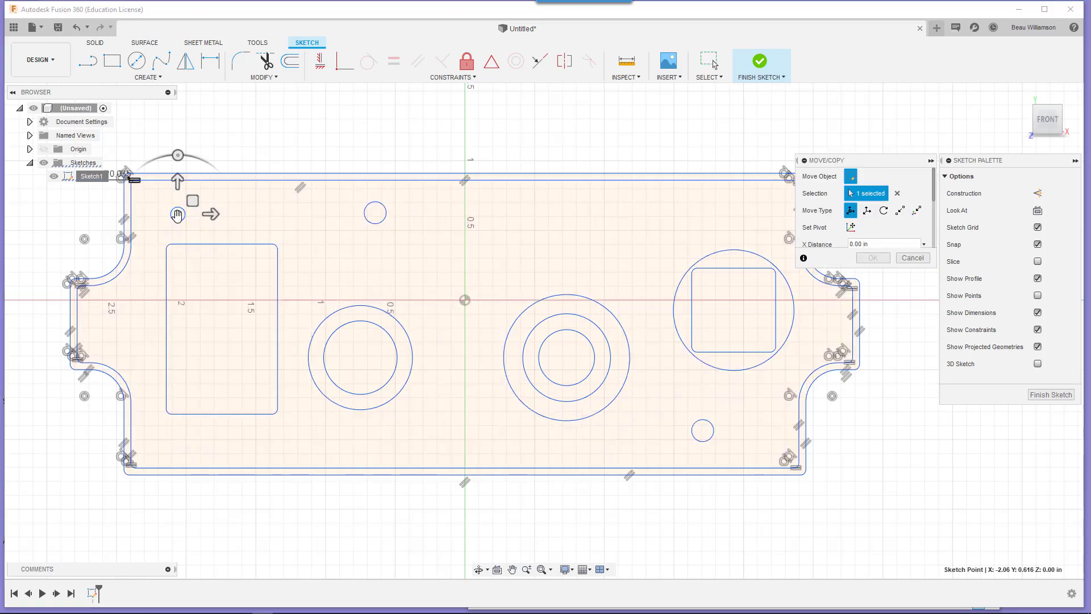
pyautogui.moveTo(178, 215); pyautogui.dragTo(147, 198)
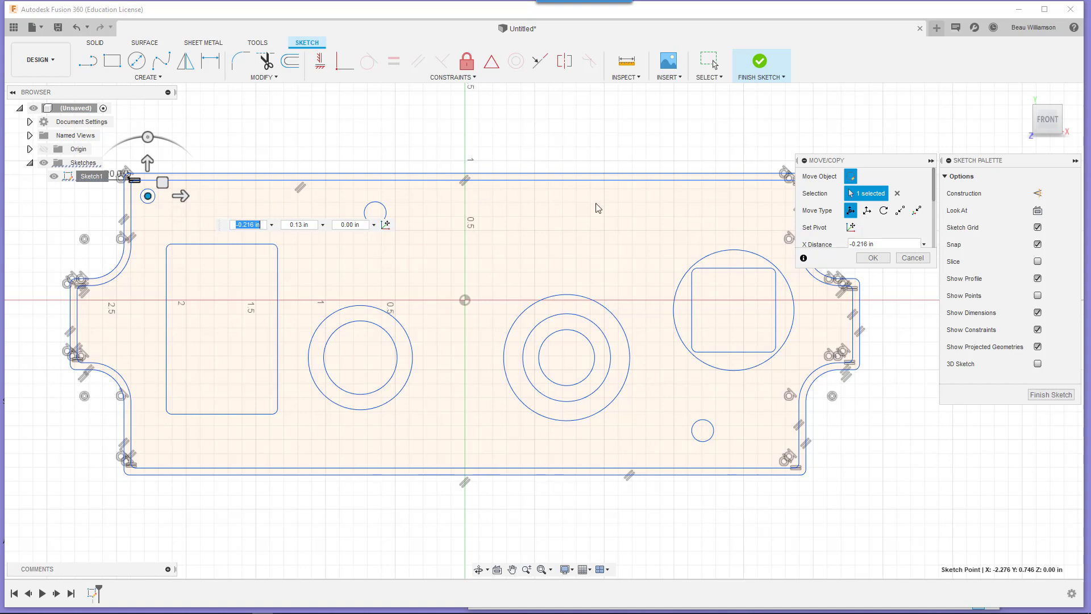
pyautogui.click(870, 258)
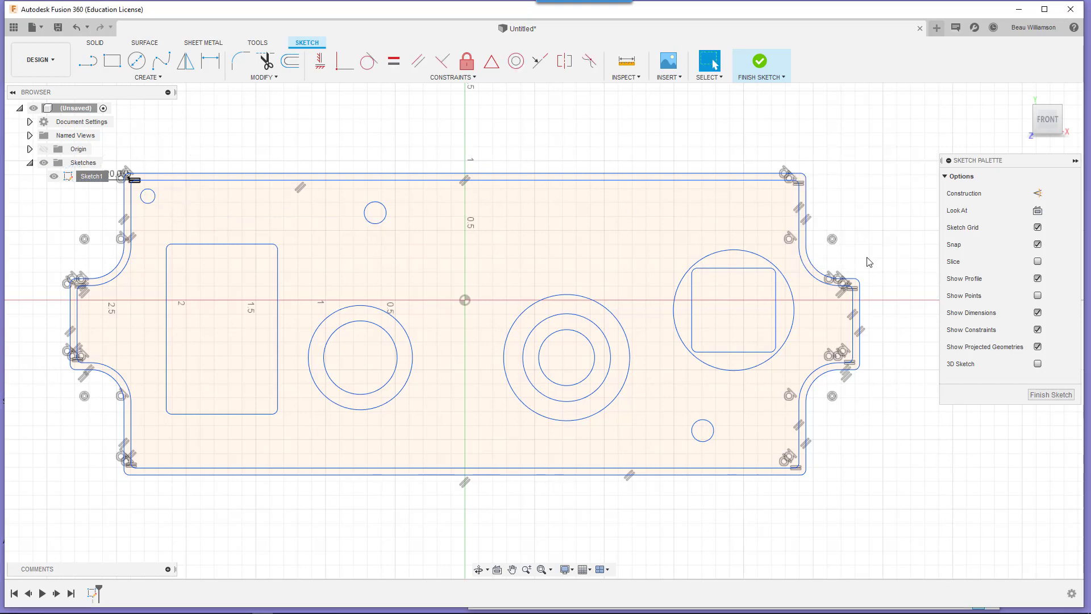
# Create a copy of the small corner circle, moved 1.015 in to the right along X
pyautogui.click(154, 203)
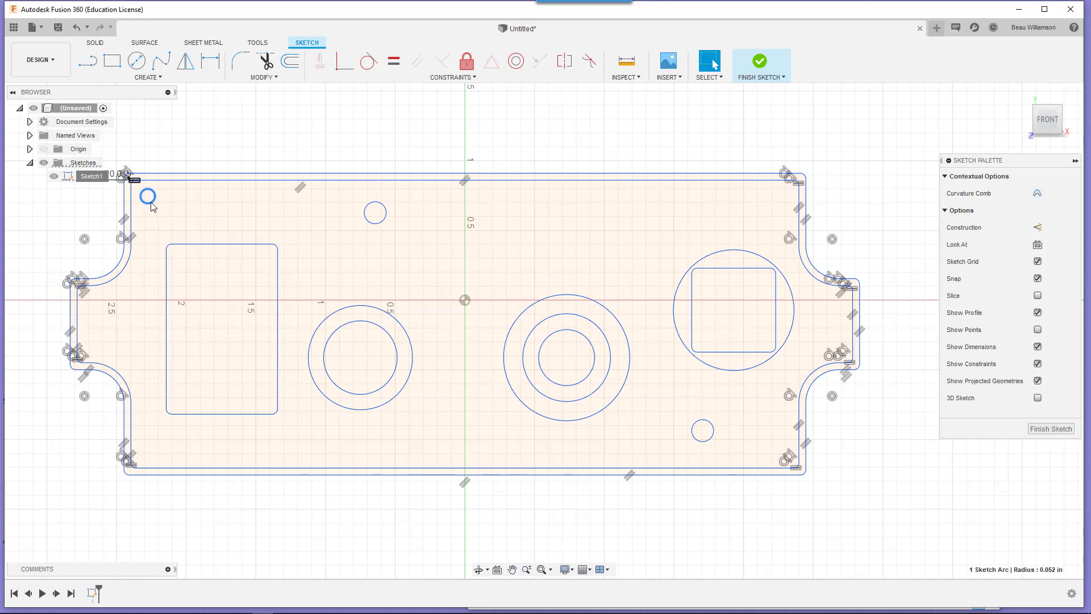
pyautogui.rightClick(151, 205)
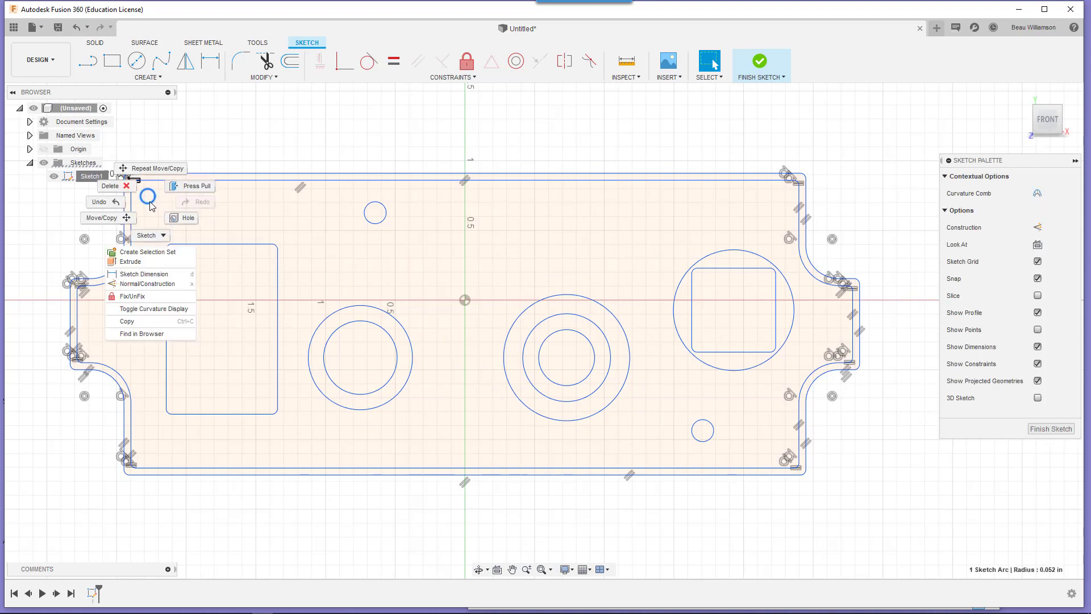
pyautogui.click(102, 218)
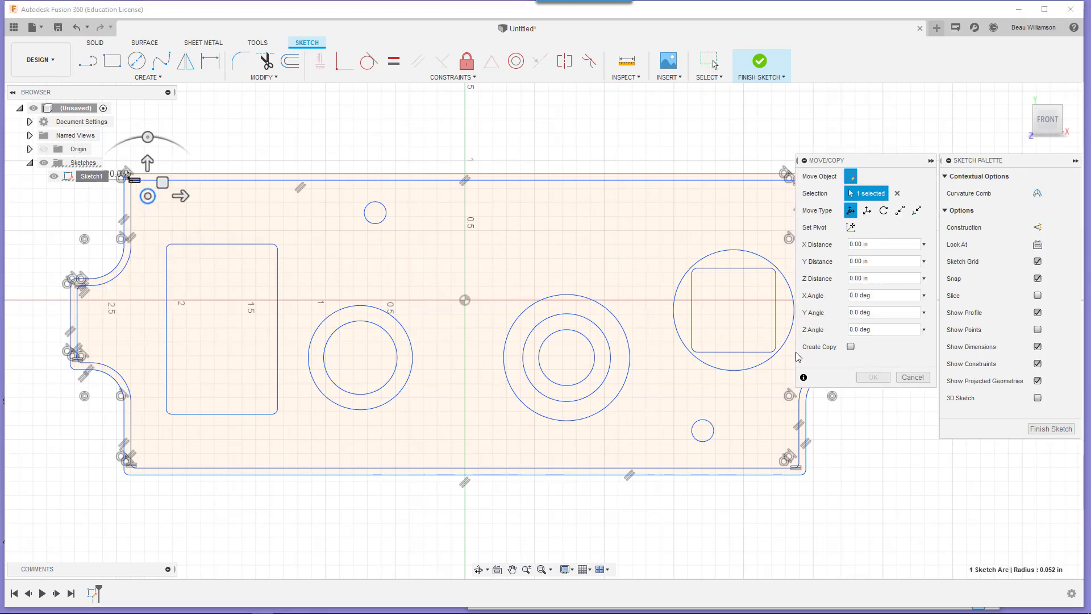
pyautogui.click(852, 348)
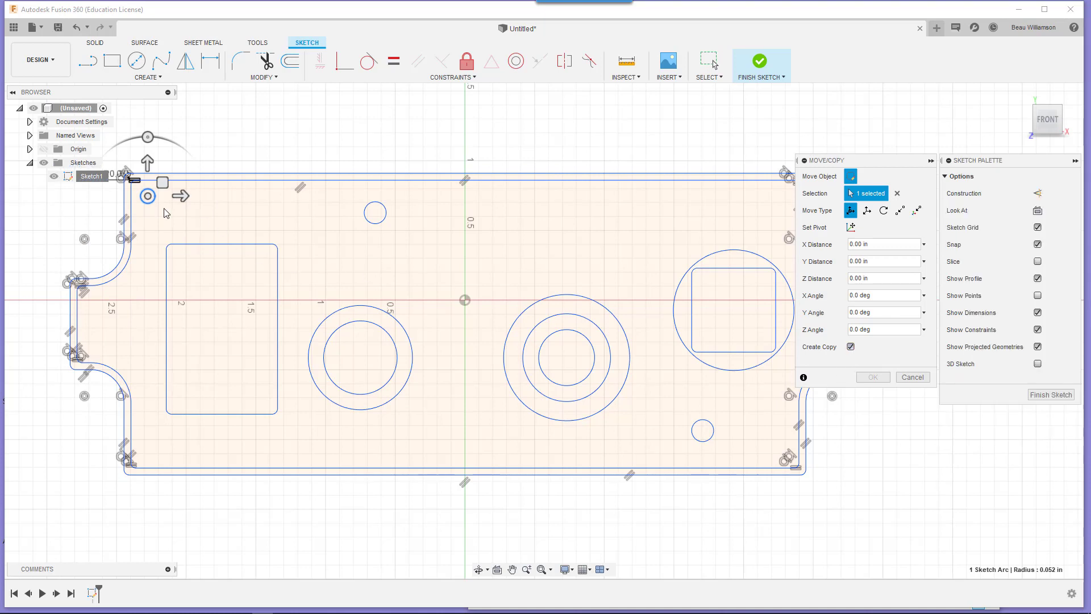
pyautogui.moveTo(180, 196); pyautogui.dragTo(314, 198)
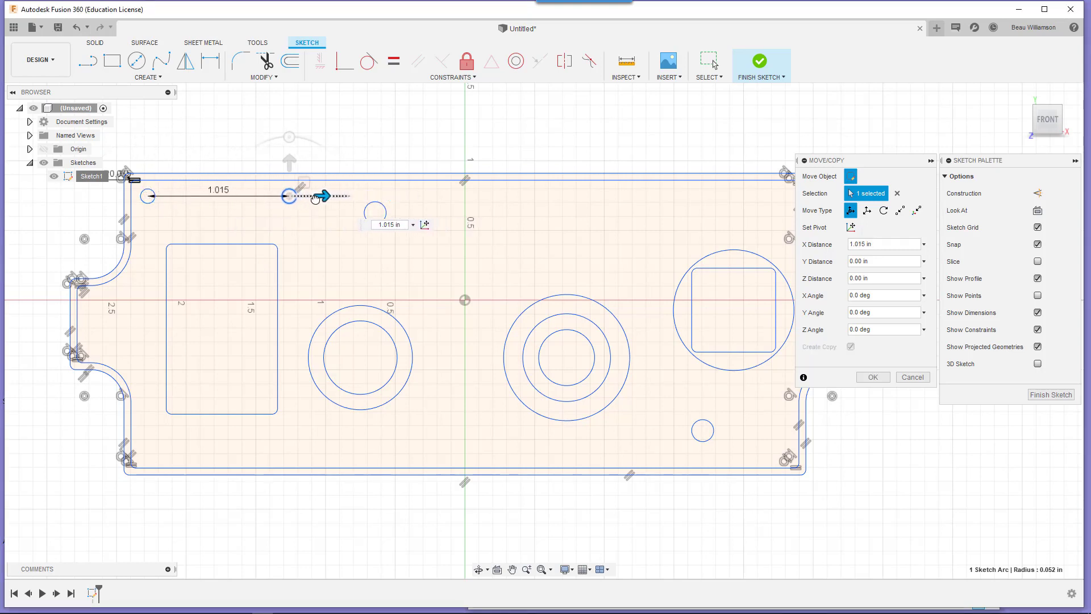
pyautogui.click(883, 378)
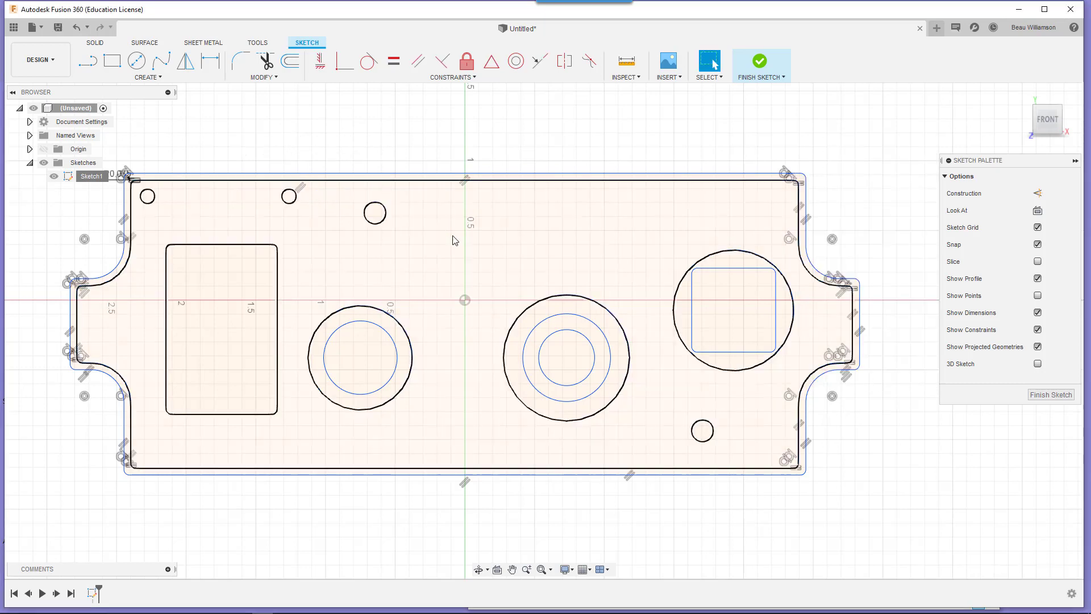
pyautogui.click(294, 203)
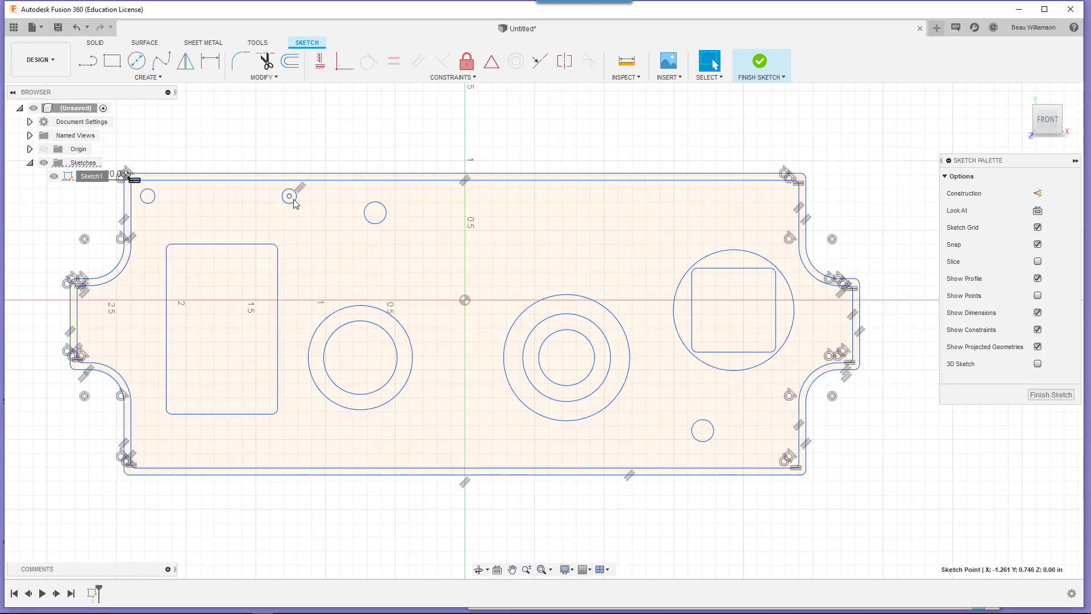
pyautogui.click(288, 190)
pyautogui.rightClick(296, 197)
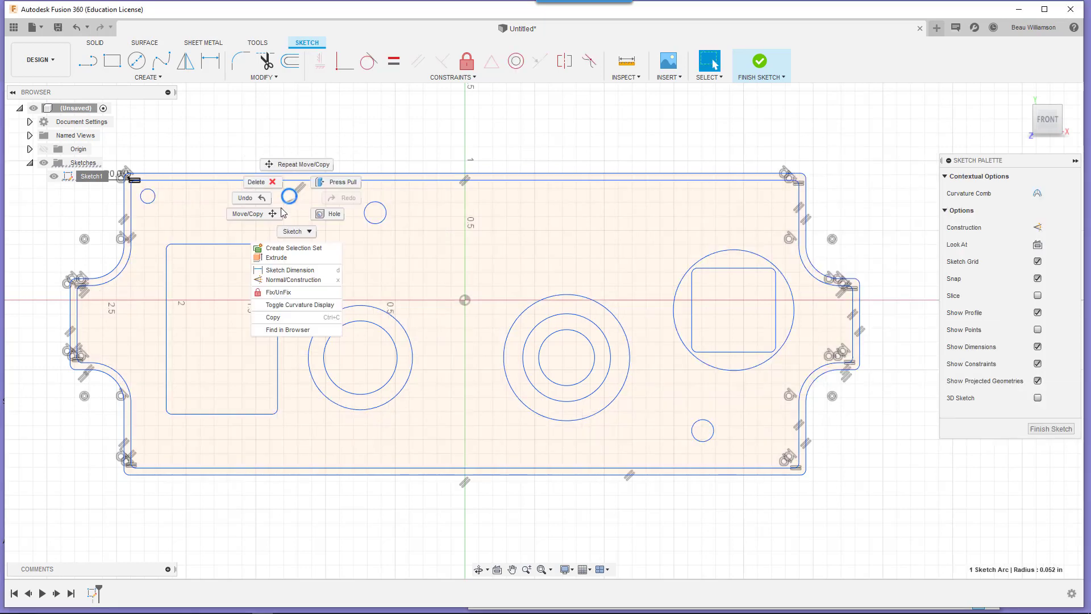
pyautogui.click(268, 213)
pyautogui.press('Escape')
# Create a copy of the second small circle, moved 3.544 in along X to the inset outline's upper-right corner
pyautogui.rightClick(288, 196)
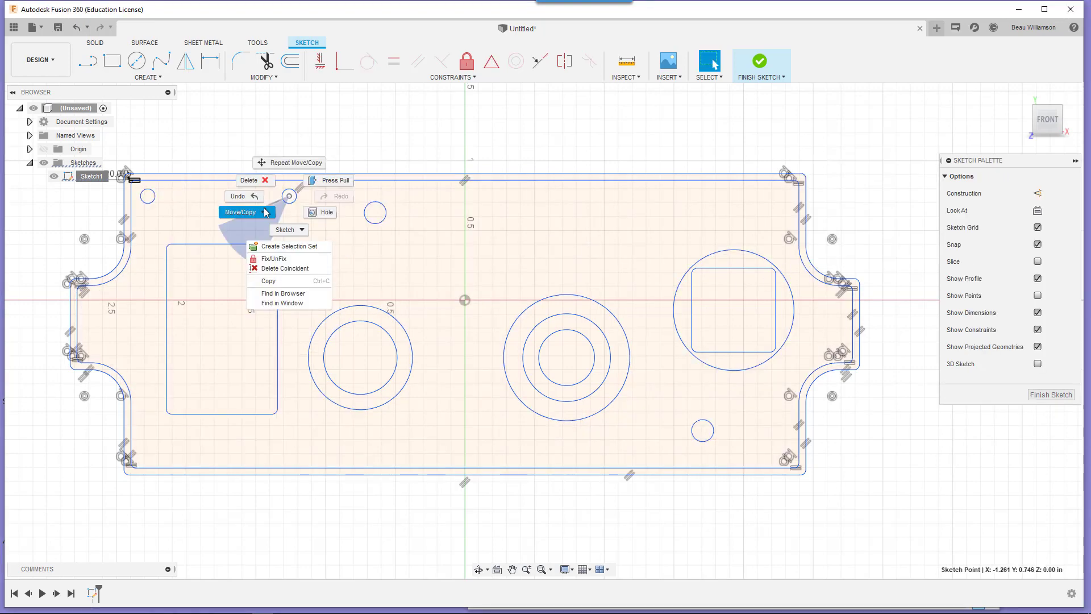
pyautogui.click(266, 212)
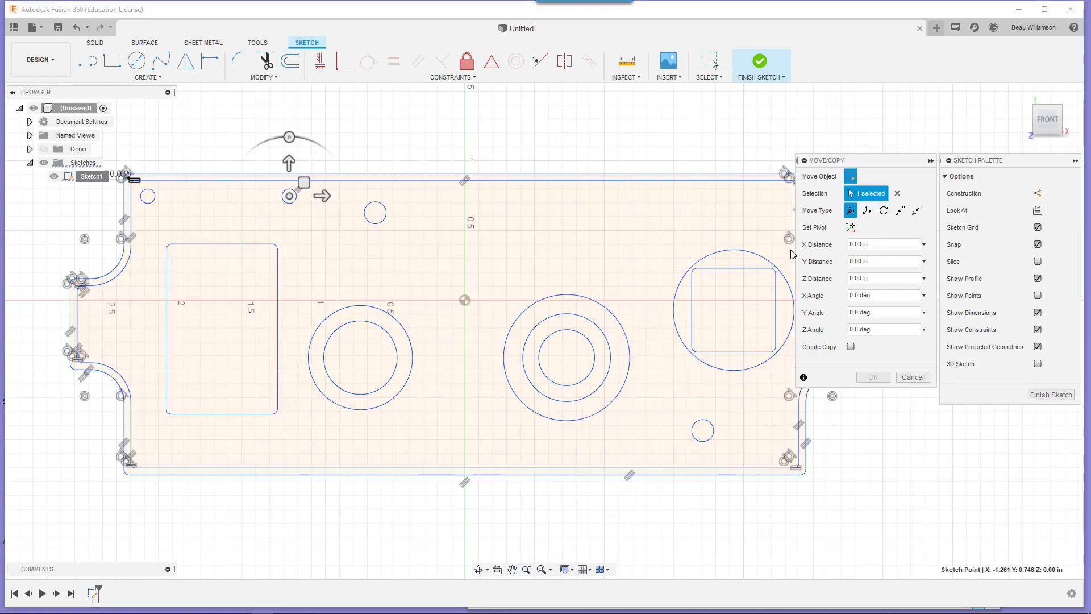
pyautogui.click(851, 347)
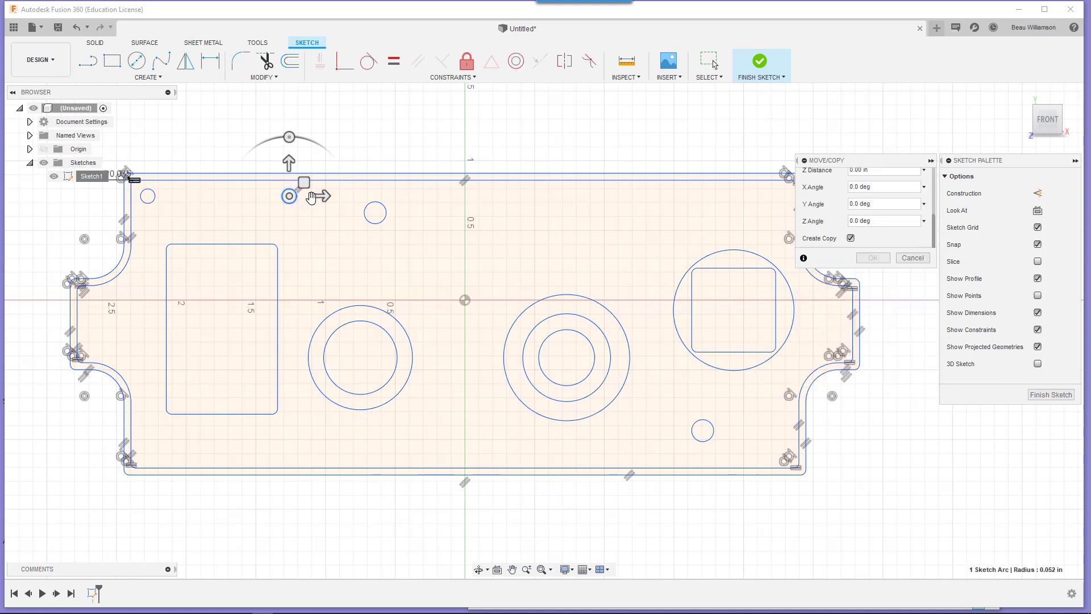
pyautogui.moveTo(322, 196); pyautogui.dragTo(810, 197)
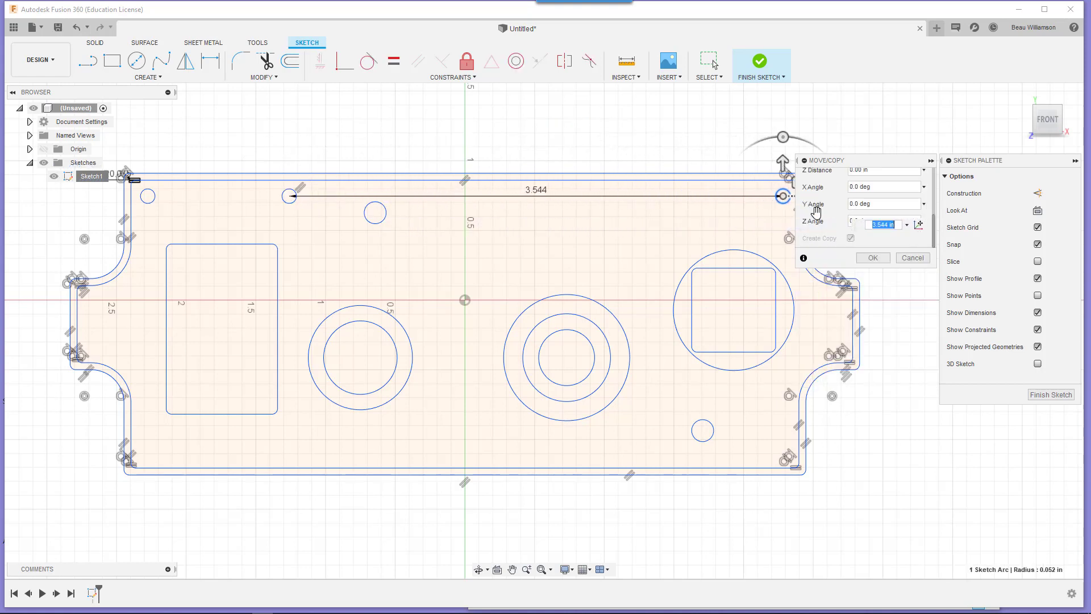
pyautogui.click(873, 258)
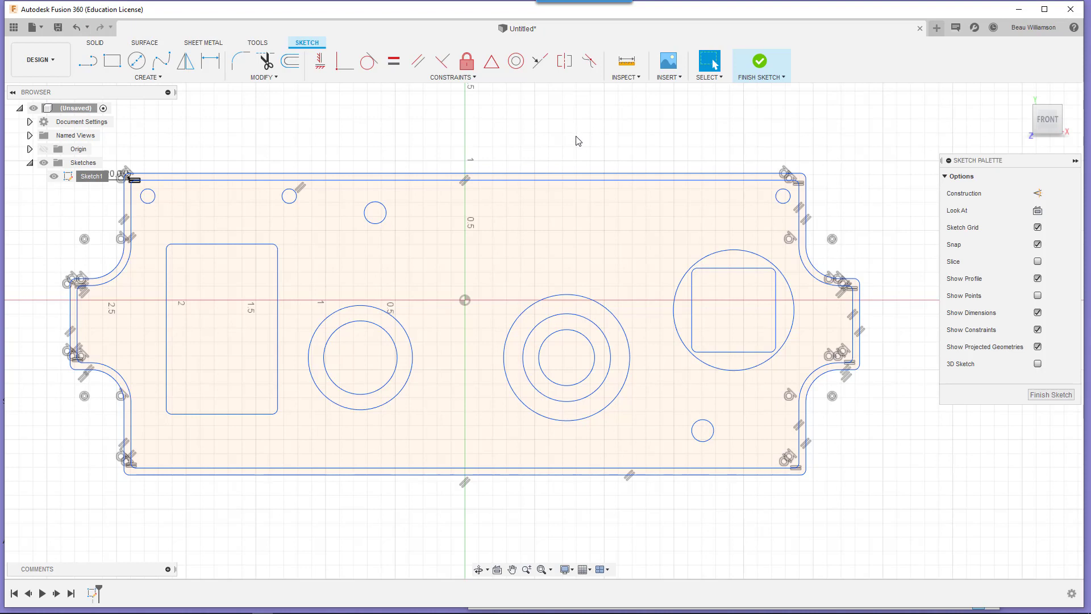
# Sketch a center diameter circle of 0.25 in just left of and slightly below the sketch origin
pyautogui.click(143, 78)
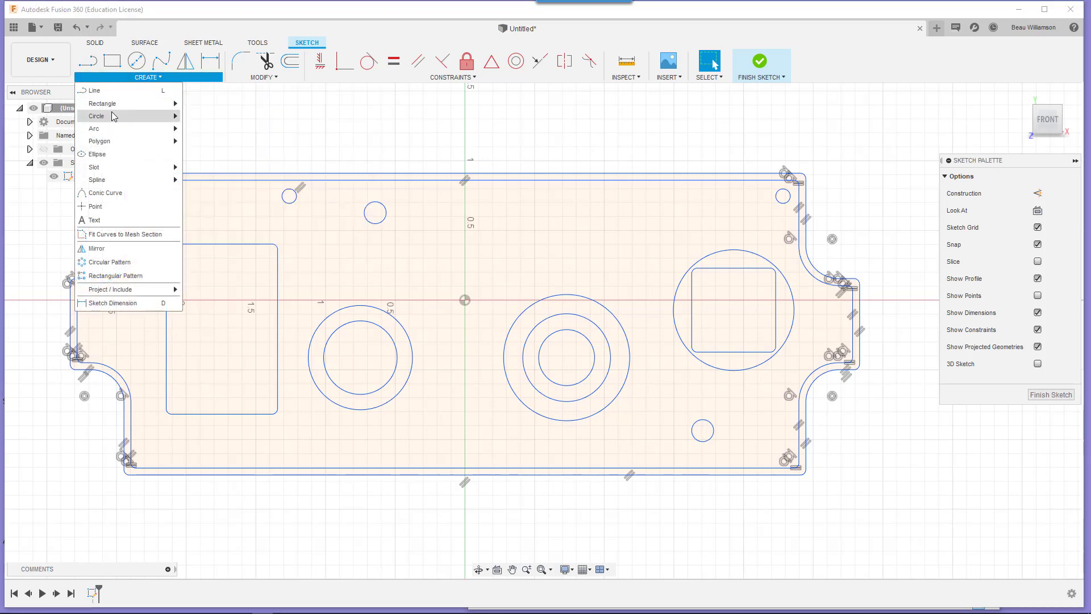
pyautogui.moveTo(114, 116)
pyautogui.click(213, 118)
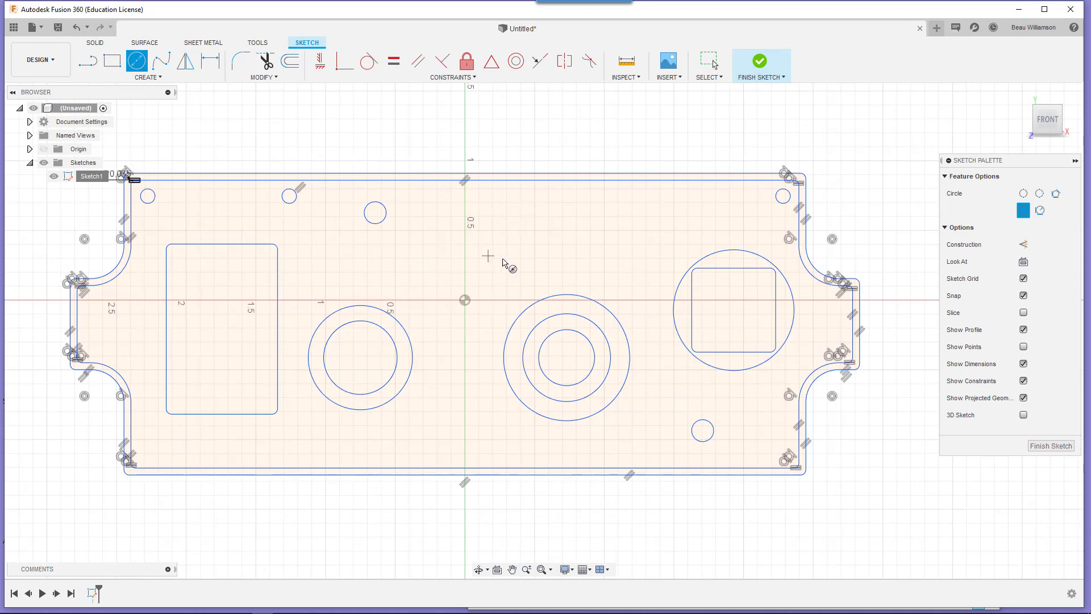
pyautogui.click(430, 310)
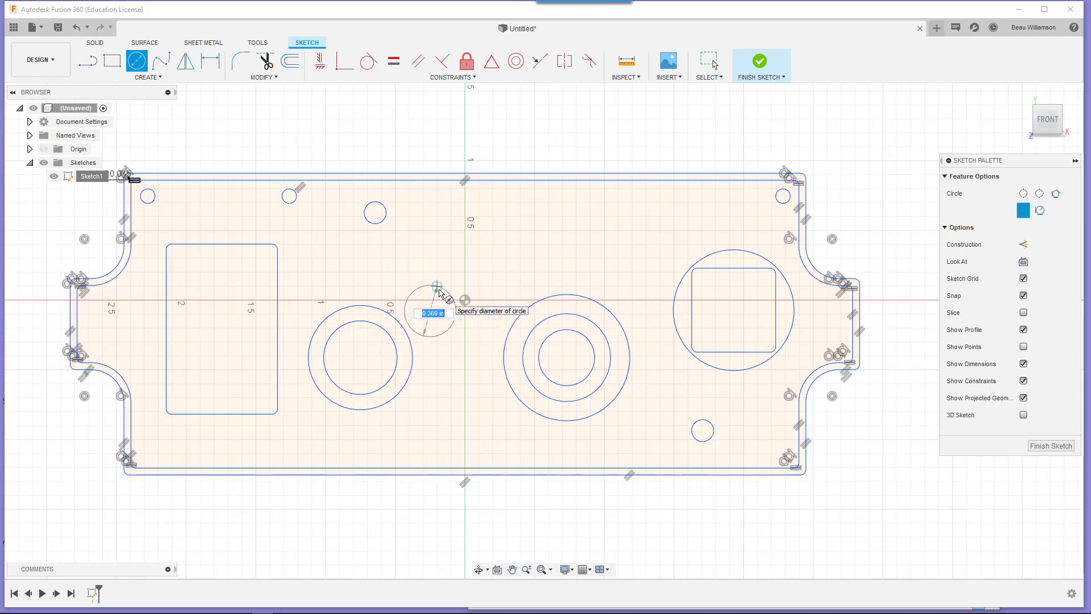
pyautogui.press('BackSpace')
pyautogui.press('Tab')
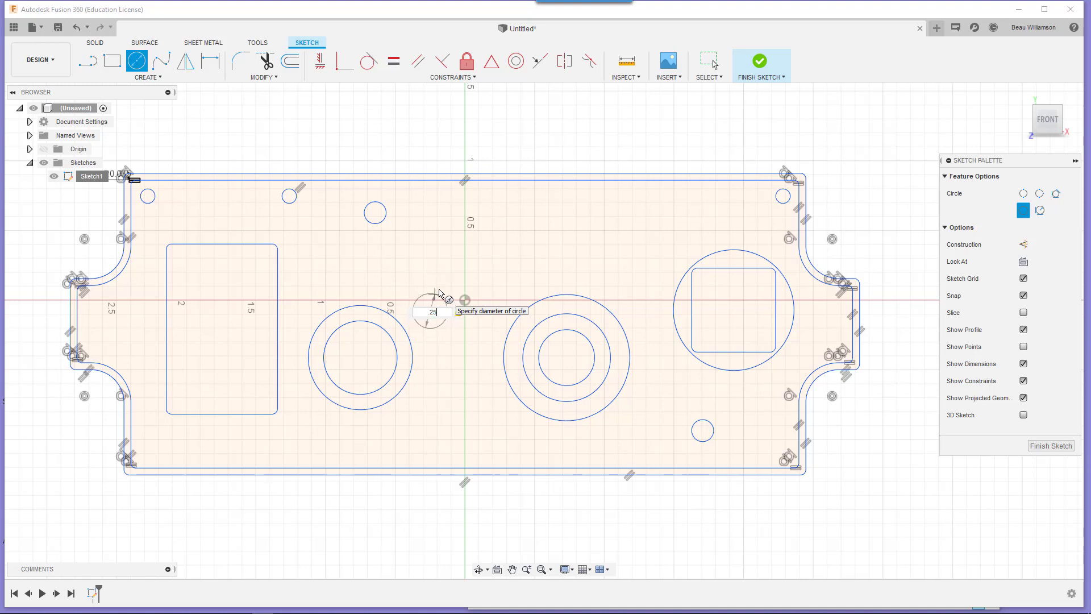
pyautogui.press('Return')
pyautogui.press('Escape')
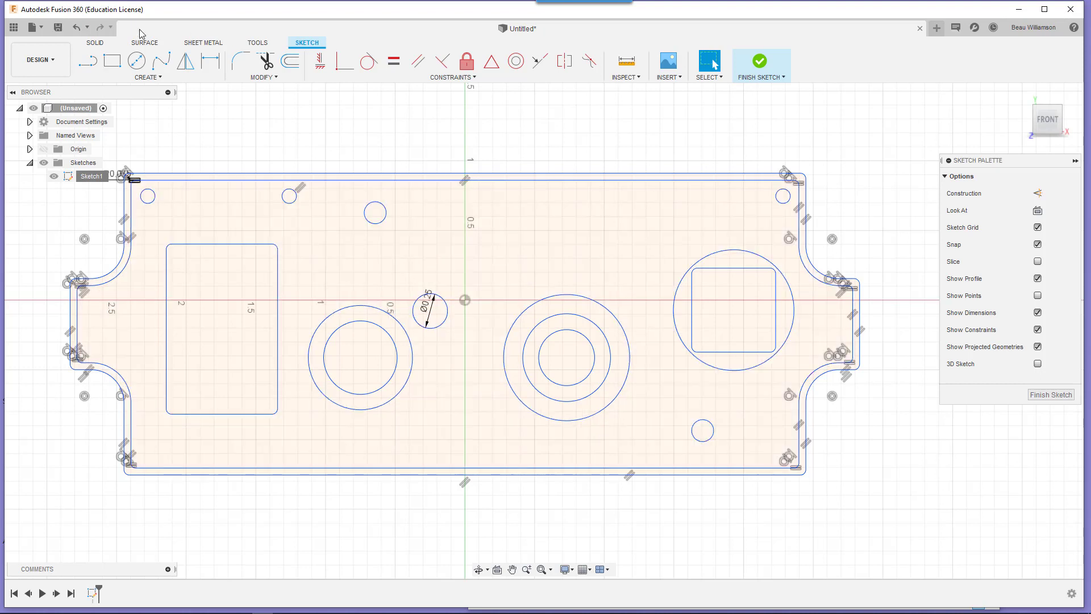
# Sketch a two-point rectangle about 0.117 in wide and 0.237 in tall, rising from the upper arc of the 0.25 in circle
pyautogui.click(147, 79)
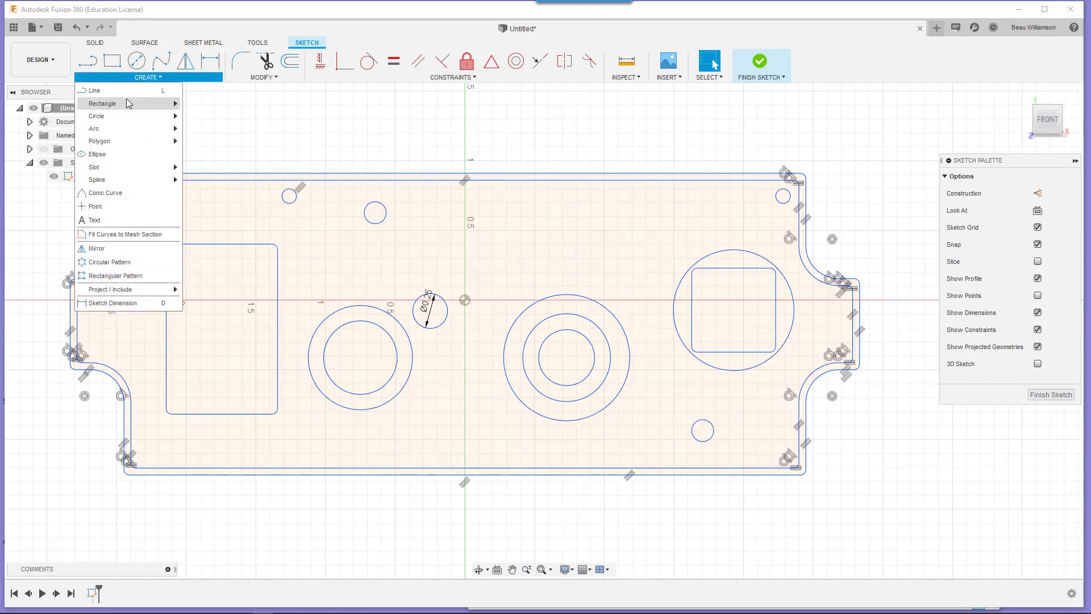
pyautogui.moveTo(126, 107)
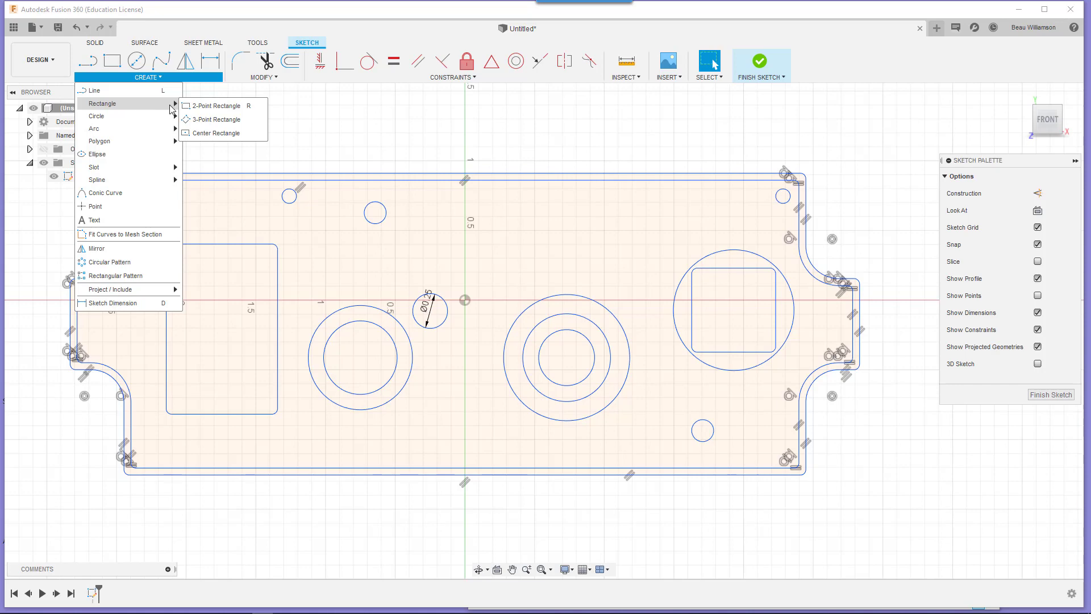
pyautogui.click(210, 106)
pyautogui.scroll(2, 430, 312)
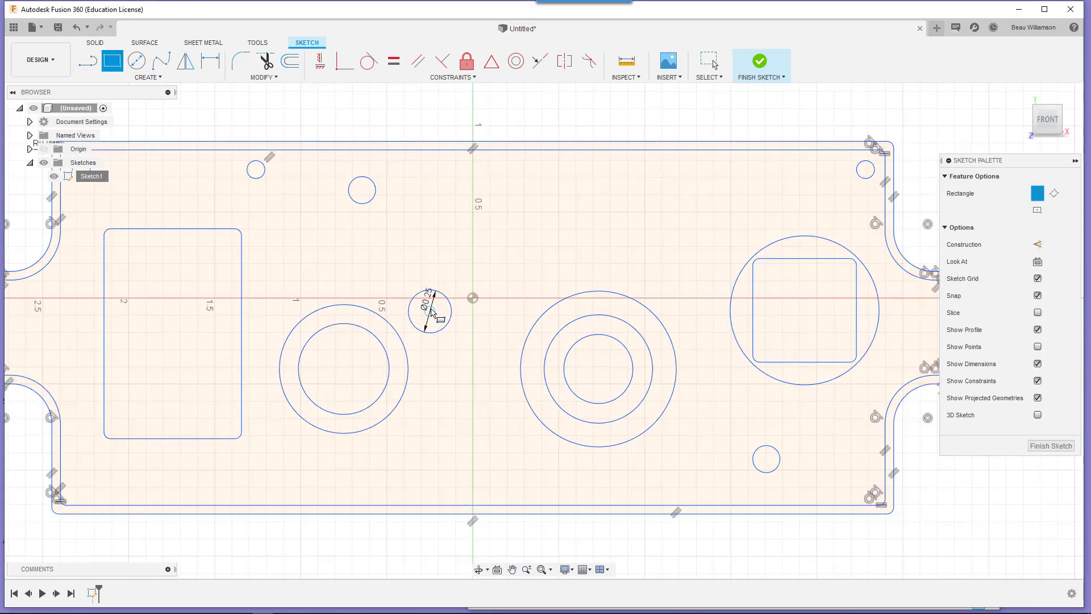
pyautogui.scroll(3, 430, 311)
pyautogui.scroll(1, 432, 308)
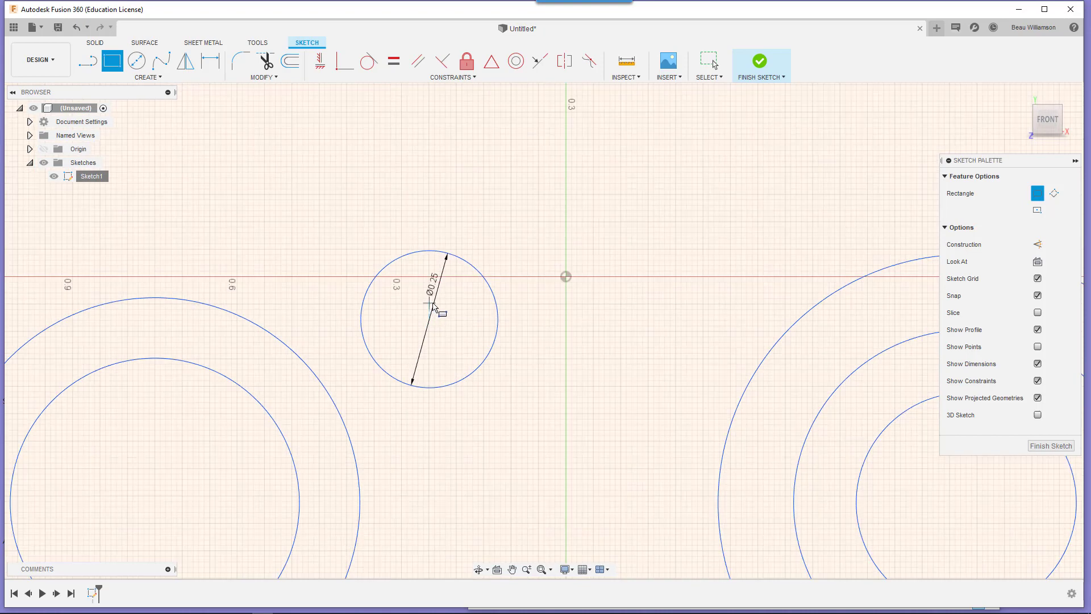
pyautogui.scroll(2, 433, 307)
pyautogui.click(147, 78)
pyautogui.moveTo(128, 103)
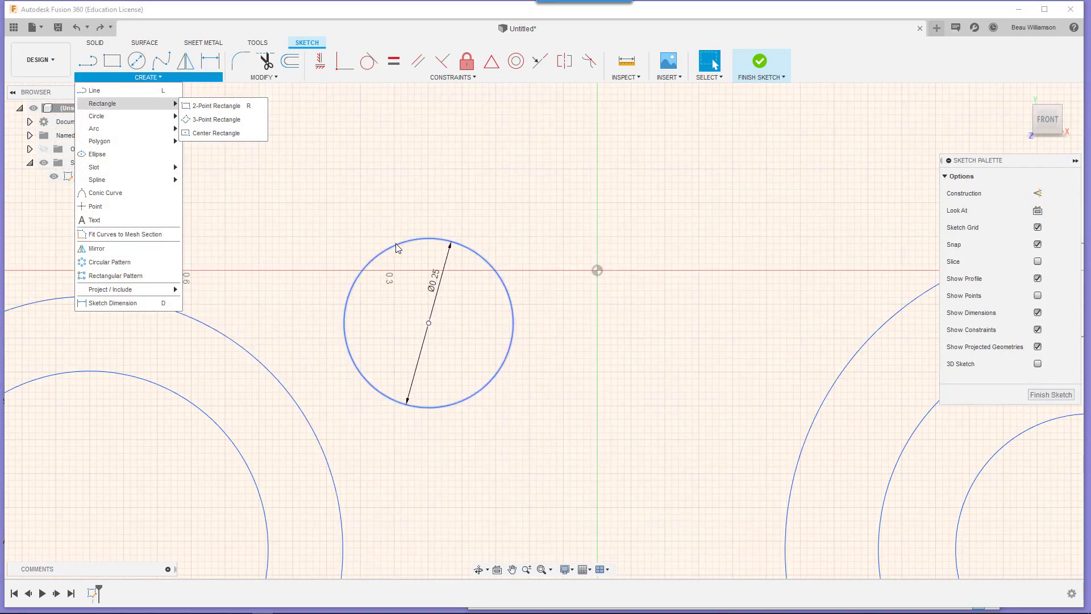
pyautogui.click(225, 106)
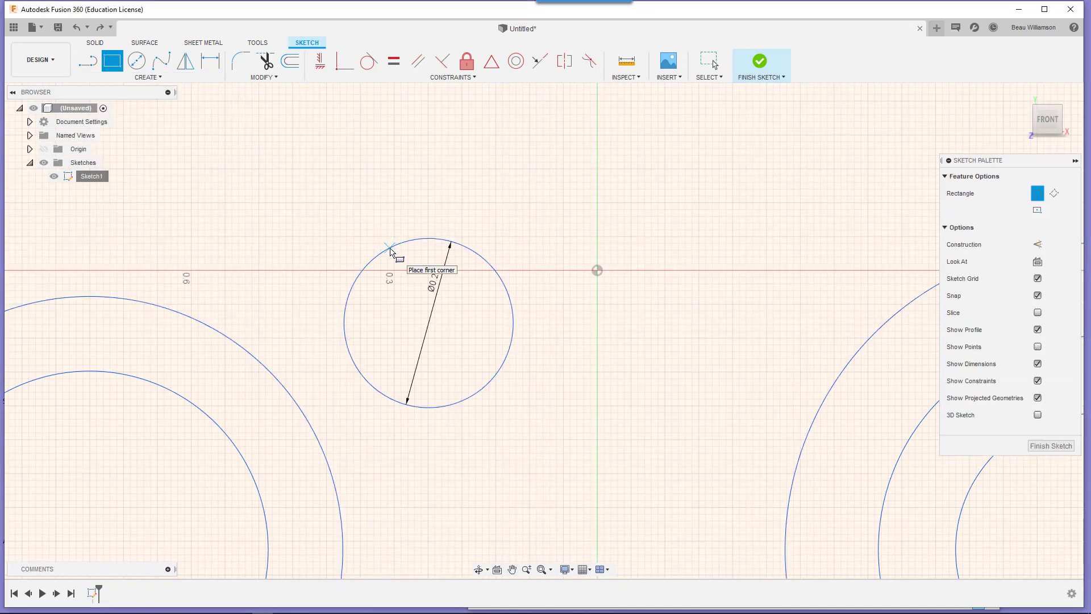
pyautogui.click(389, 248)
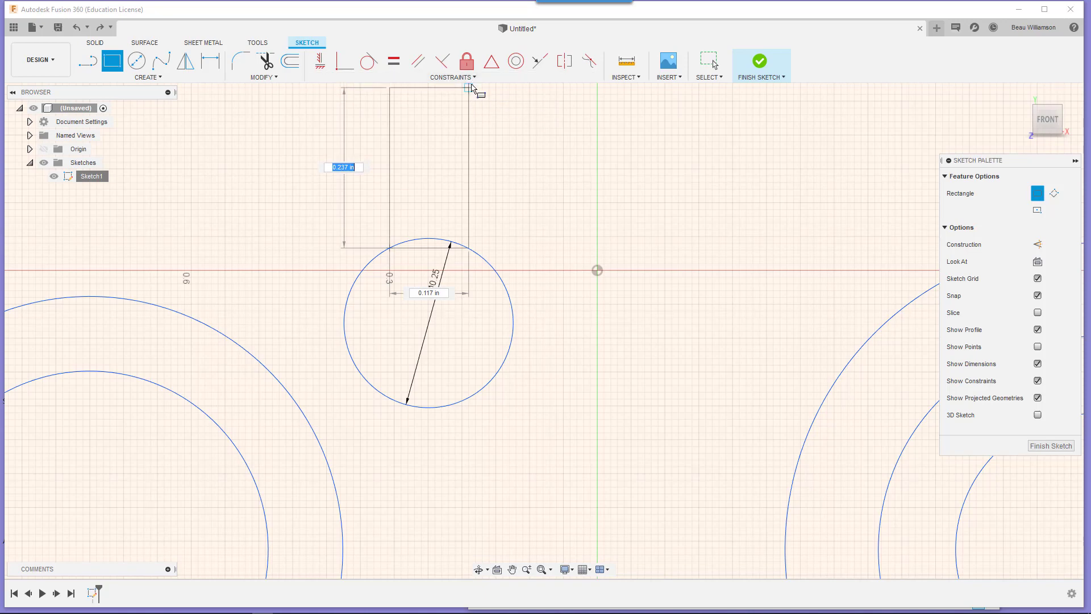
pyautogui.click(472, 87)
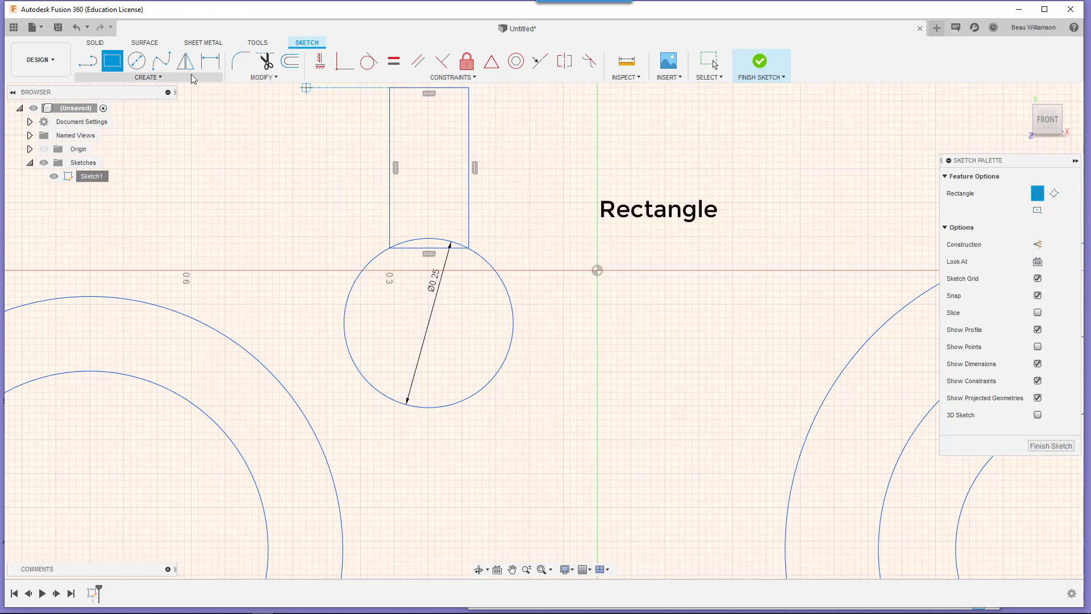
# Fillet the upper-left corner of the narrow rectangle to a radius of about 0.059 in
pyautogui.click(263, 77)
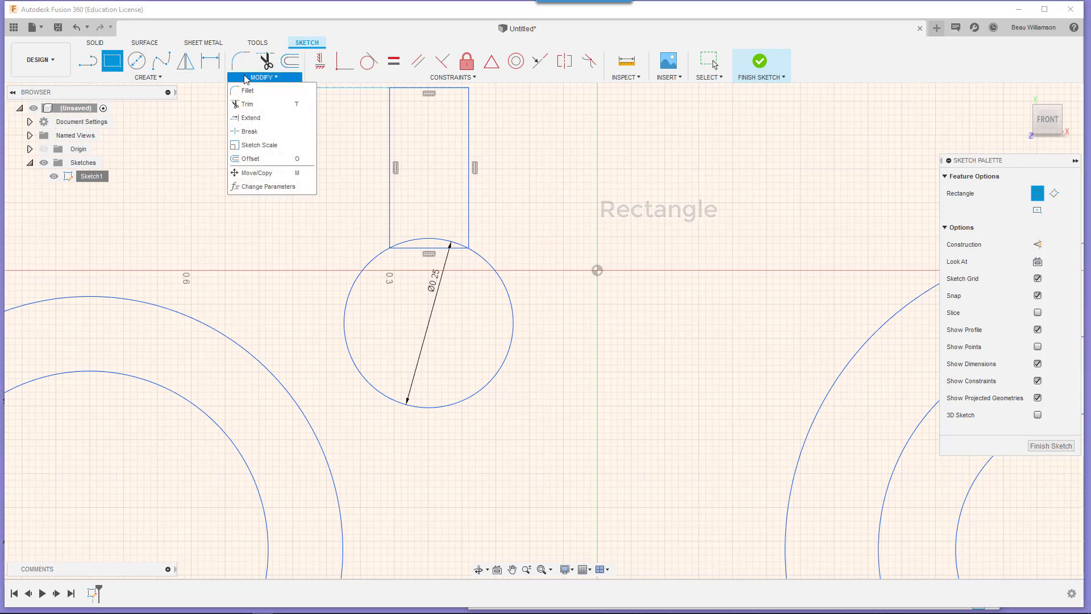
pyautogui.click(242, 62)
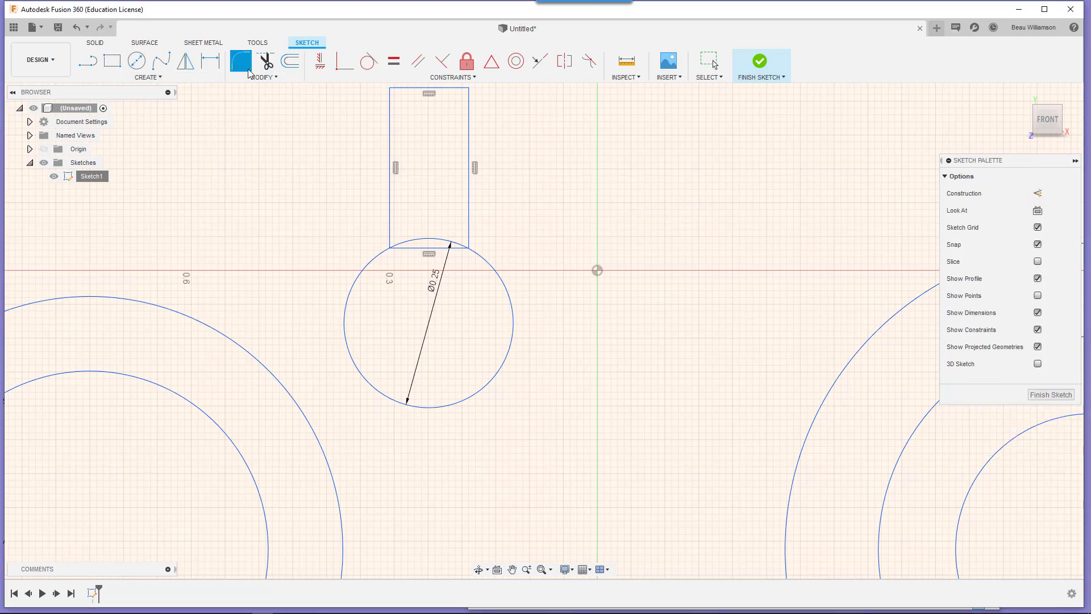
pyautogui.click(391, 92)
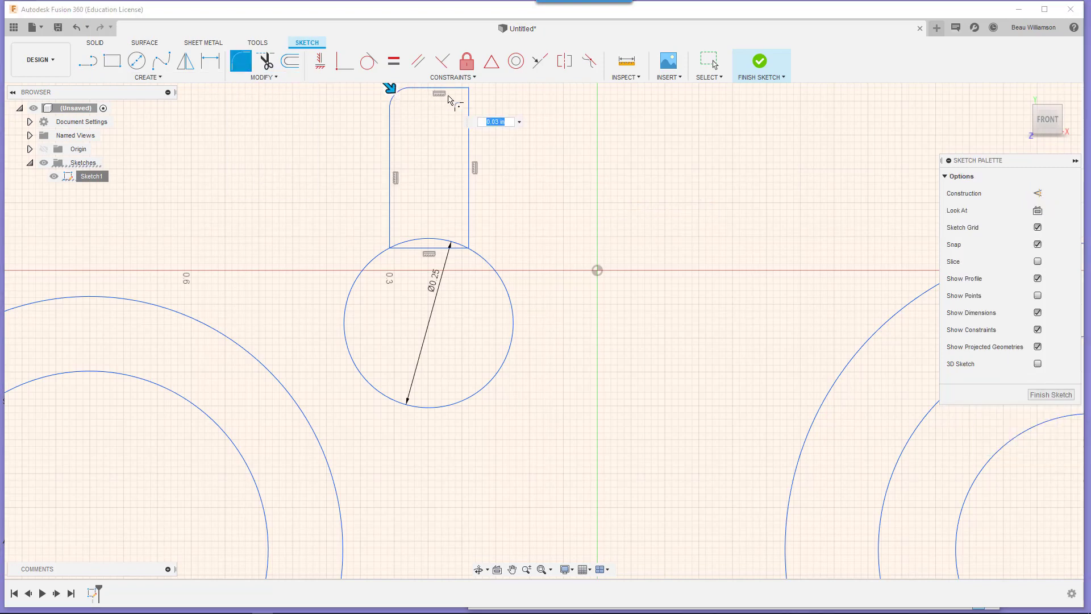
pyautogui.scroll(-2, 420, 124)
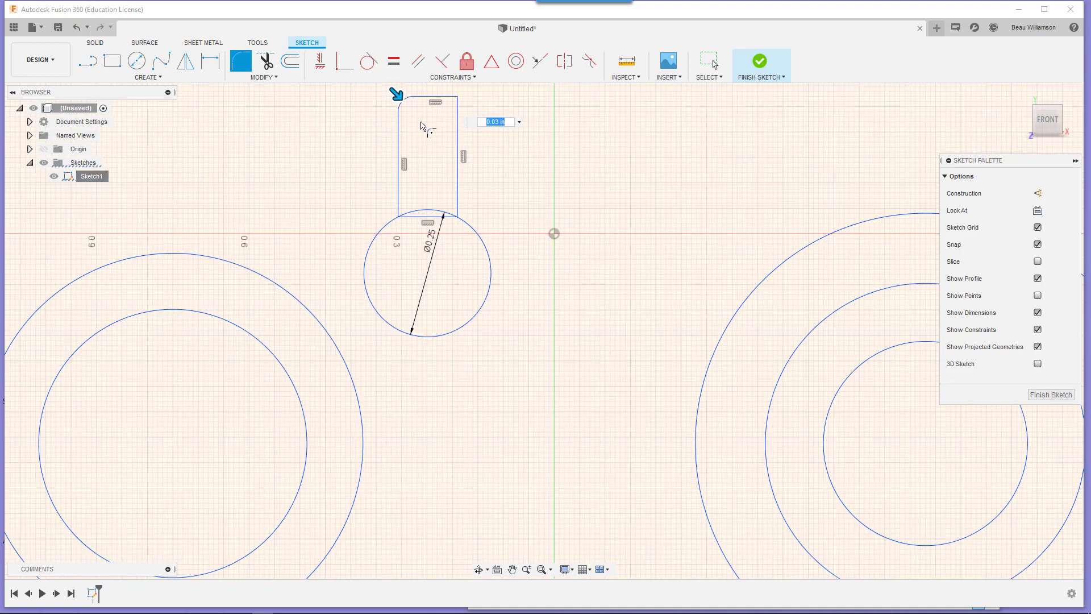
pyautogui.press('Return')
pyautogui.moveTo(419, 122); pyautogui.dragTo(410, 290, button='middle')
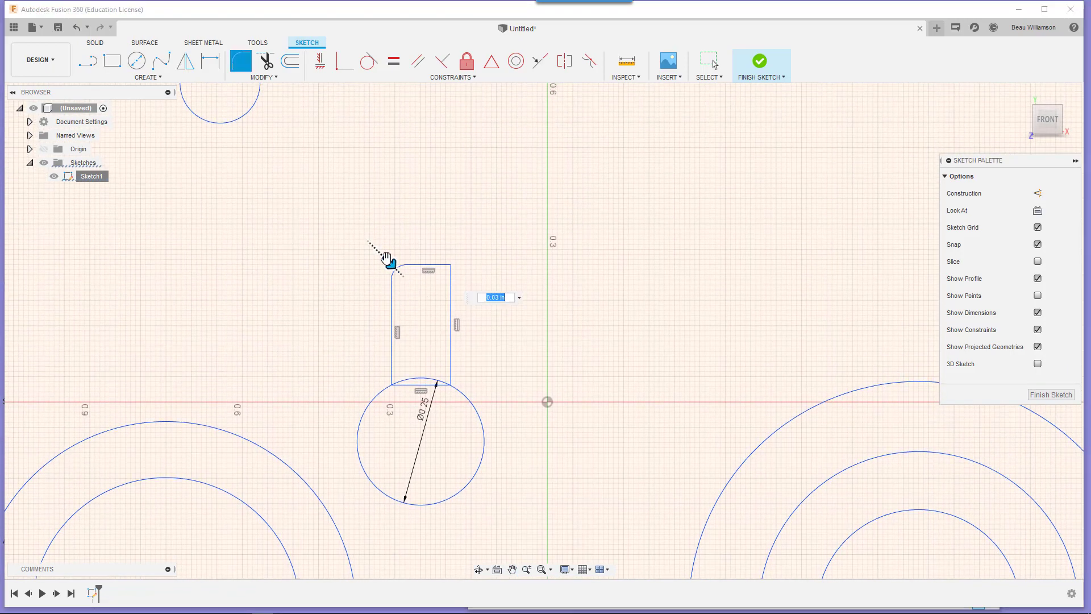
pyautogui.scroll(2, 393, 264)
pyautogui.scroll(2, 392, 264)
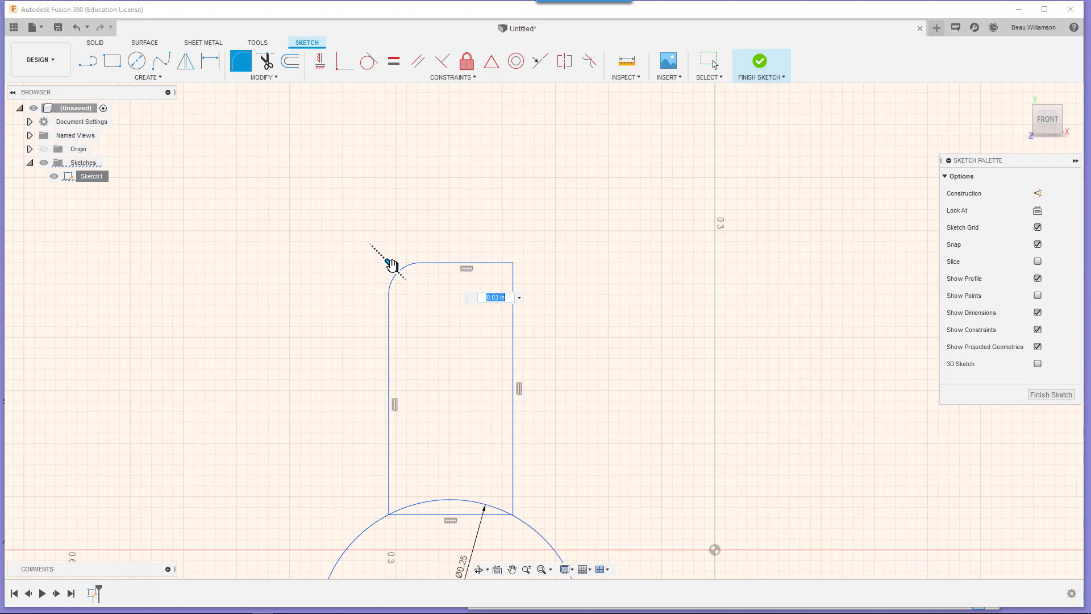
pyautogui.moveTo(392, 265); pyautogui.dragTo(401, 274)
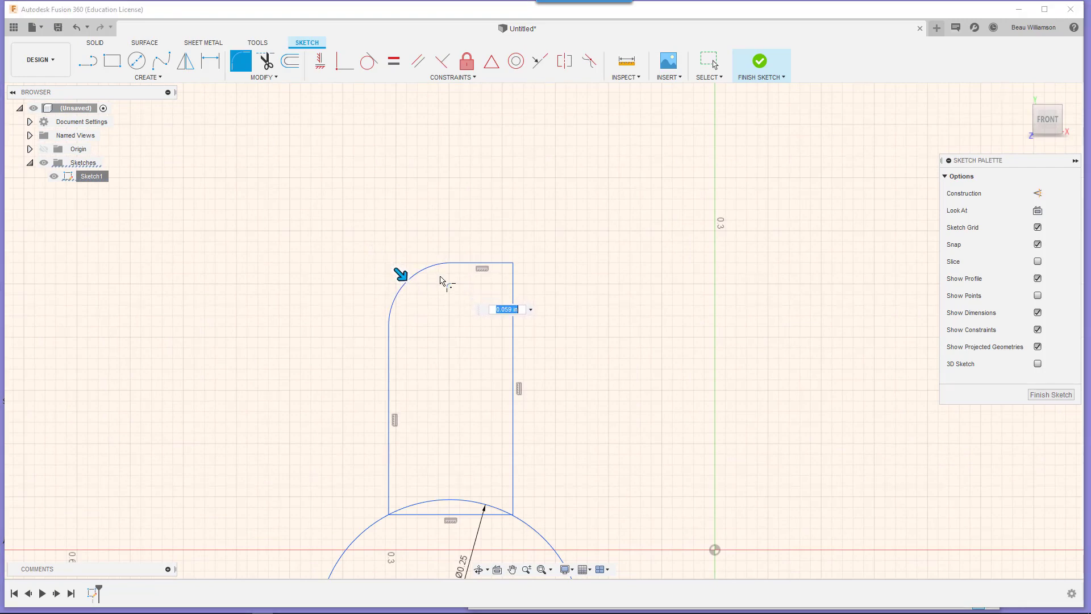
# Fillet the upper-right corner of the narrow rectangle to 0.059 in, completing its rounded end
pyautogui.click(514, 266)
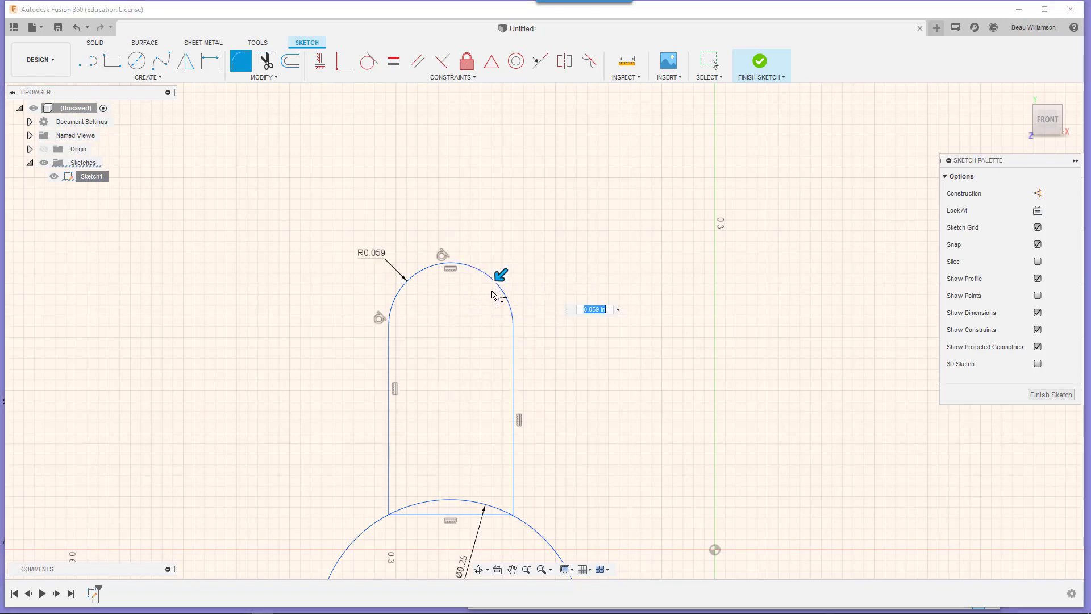
pyautogui.moveTo(500, 276); pyautogui.dragTo(500, 275)
pyautogui.press('Return')
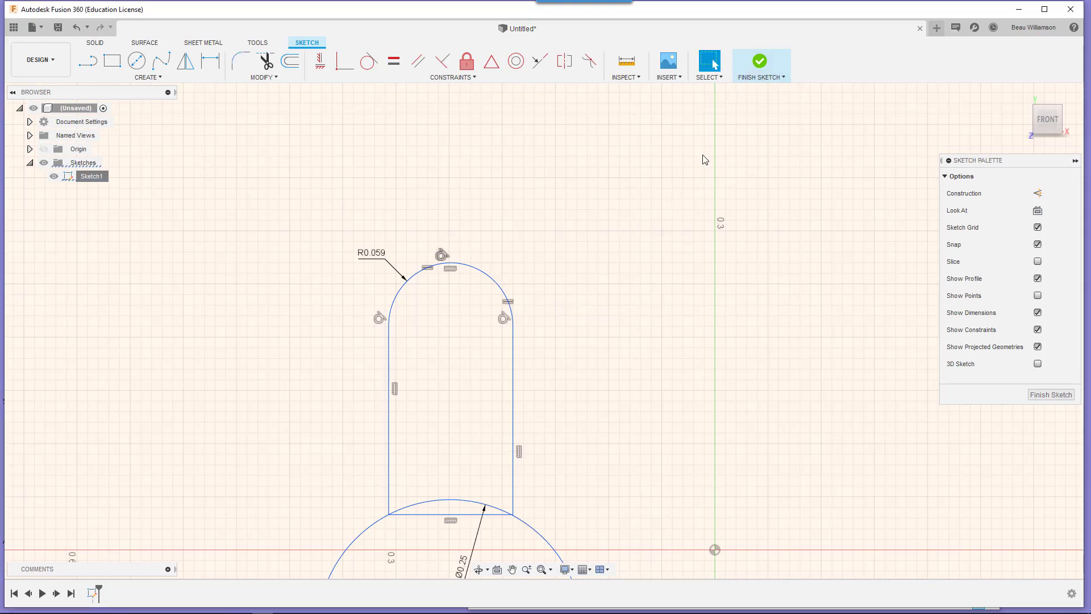
# Create a copy of the whole keyhole shape, moved 1.579 in along X and -0.532 in along Y, and finish the sketch
pyautogui.scroll(-4, 579, 329)
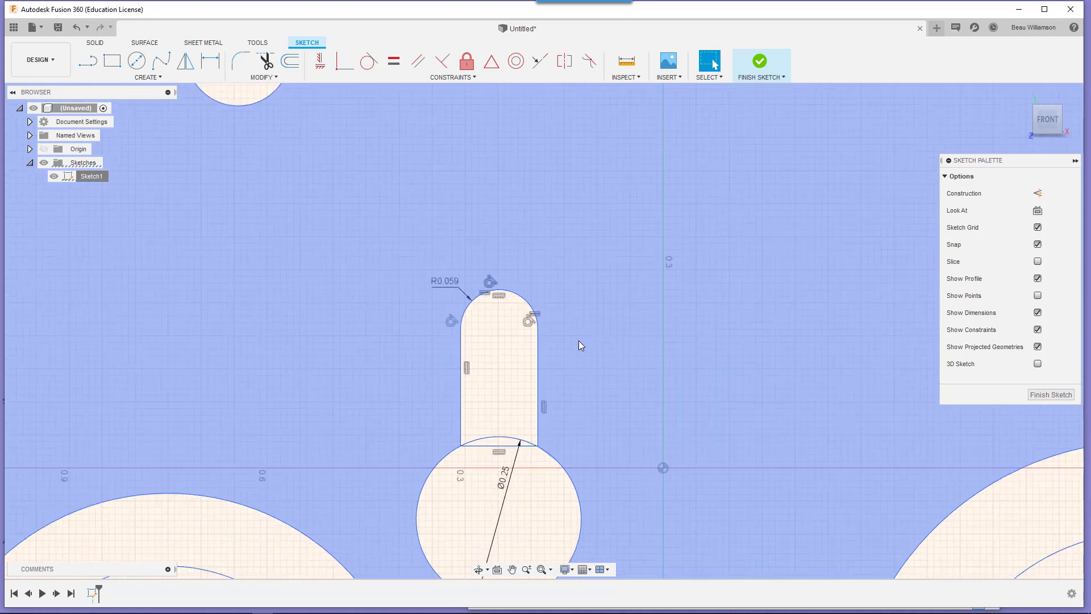
pyautogui.scroll(-5, 593, 375)
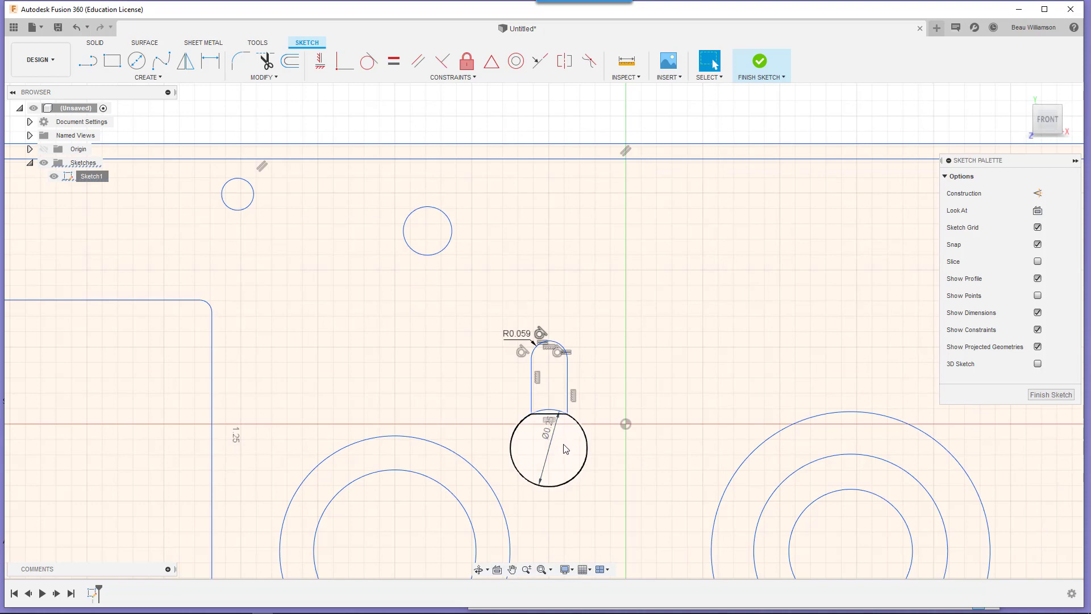
pyautogui.click(609, 497)
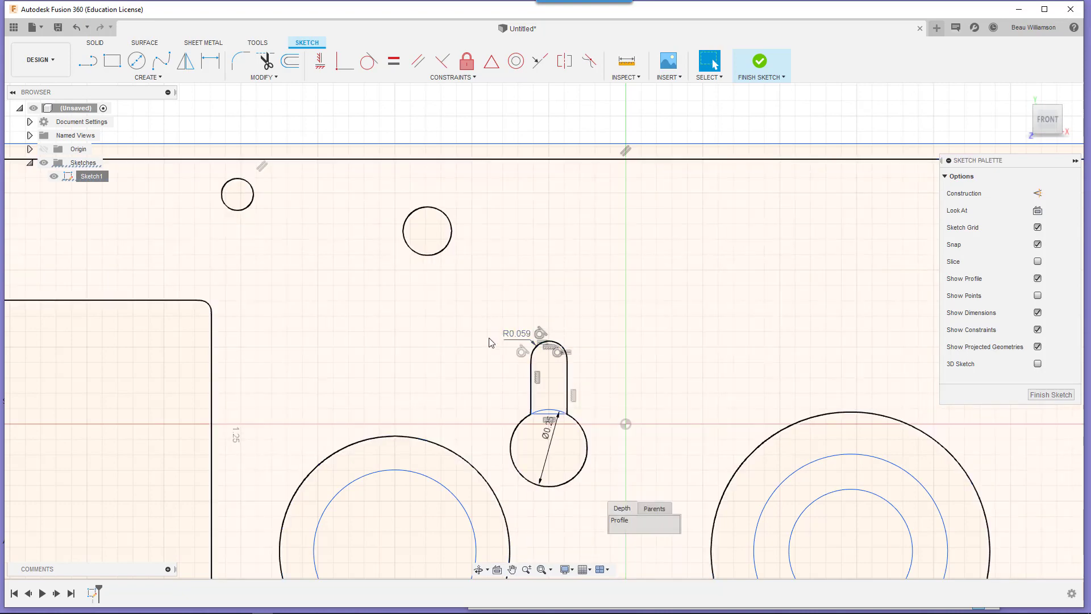
pyautogui.moveTo(490, 341)
pyautogui.mouseDown()
pyautogui.moveTo(560, 475)
pyautogui.moveTo(599, 500)
pyautogui.mouseUp()
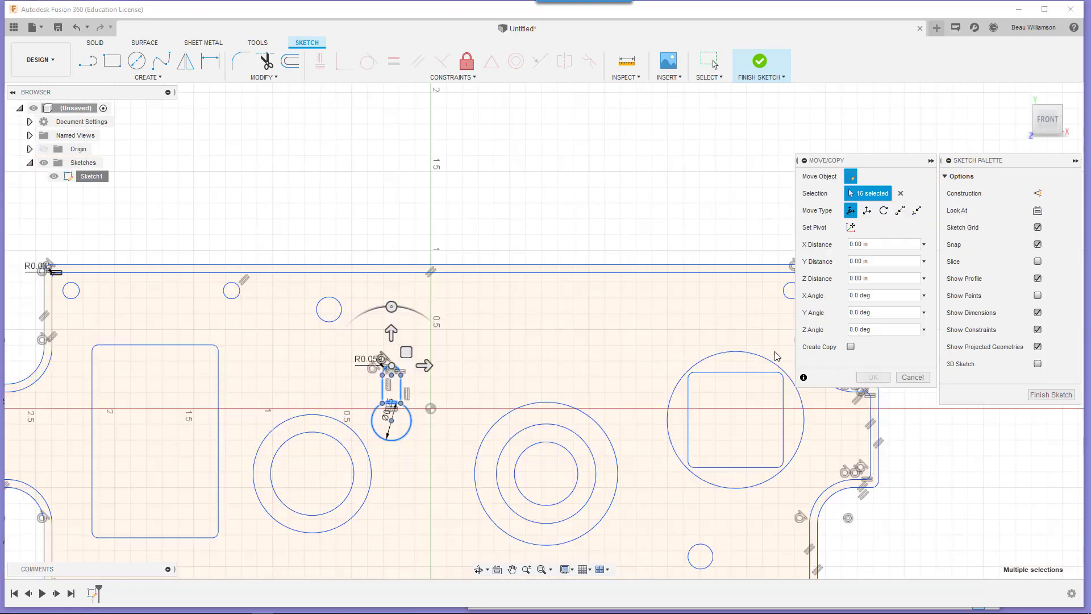
pyautogui.click(851, 347)
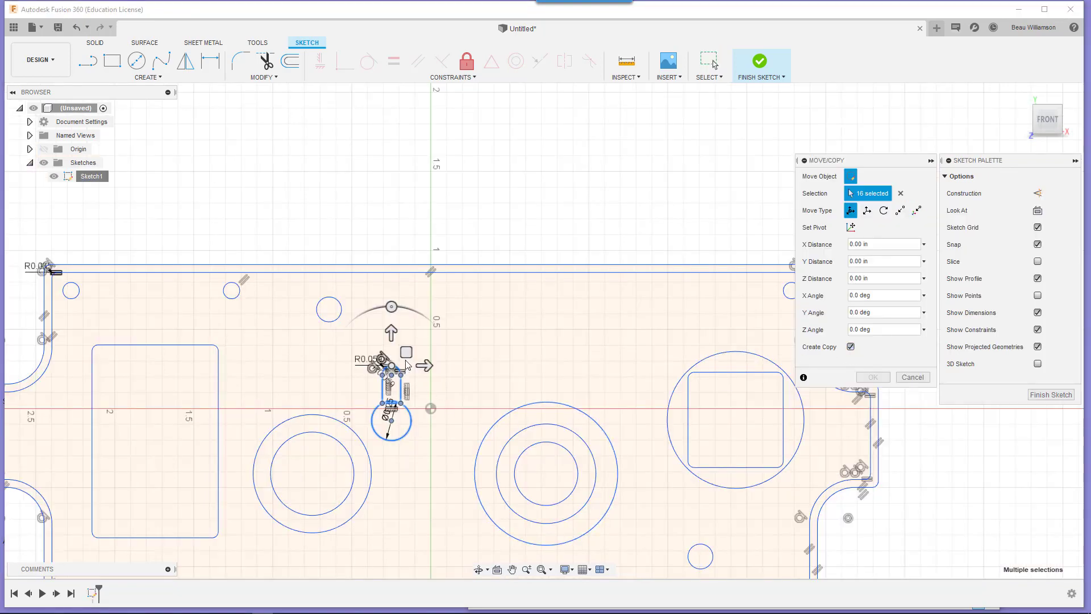
pyautogui.moveTo(415, 368); pyautogui.dragTo(668, 382)
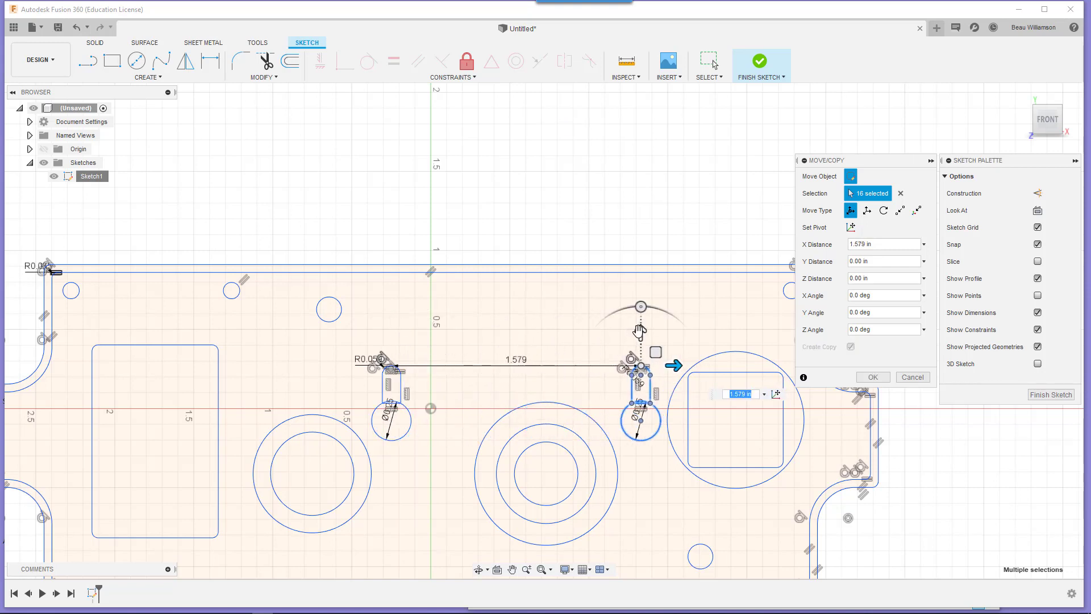
pyautogui.moveTo(640, 333); pyautogui.dragTo(640, 452)
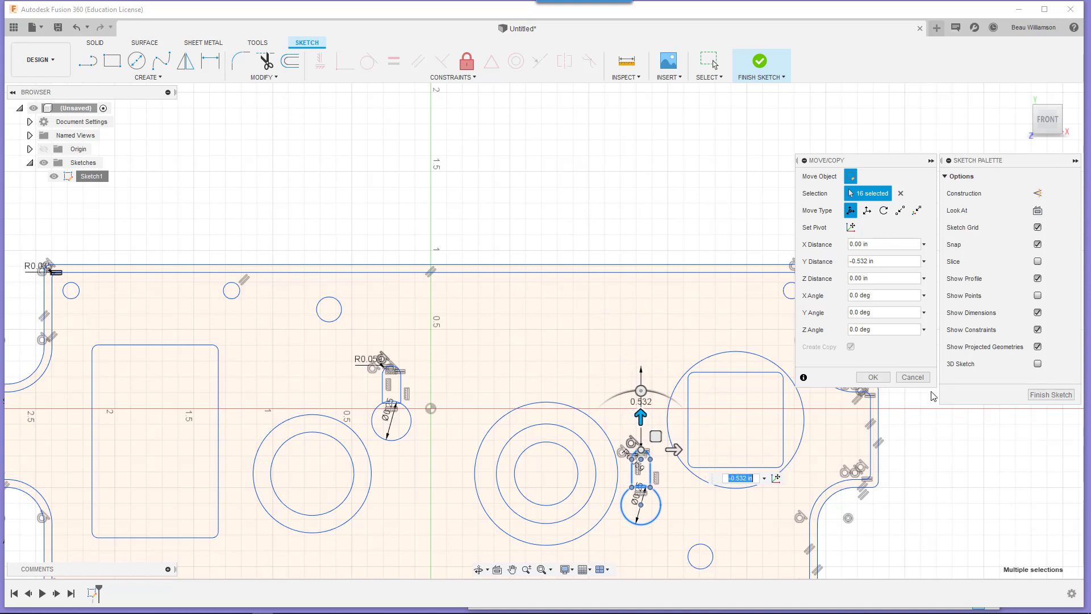
pyautogui.click(885, 380)
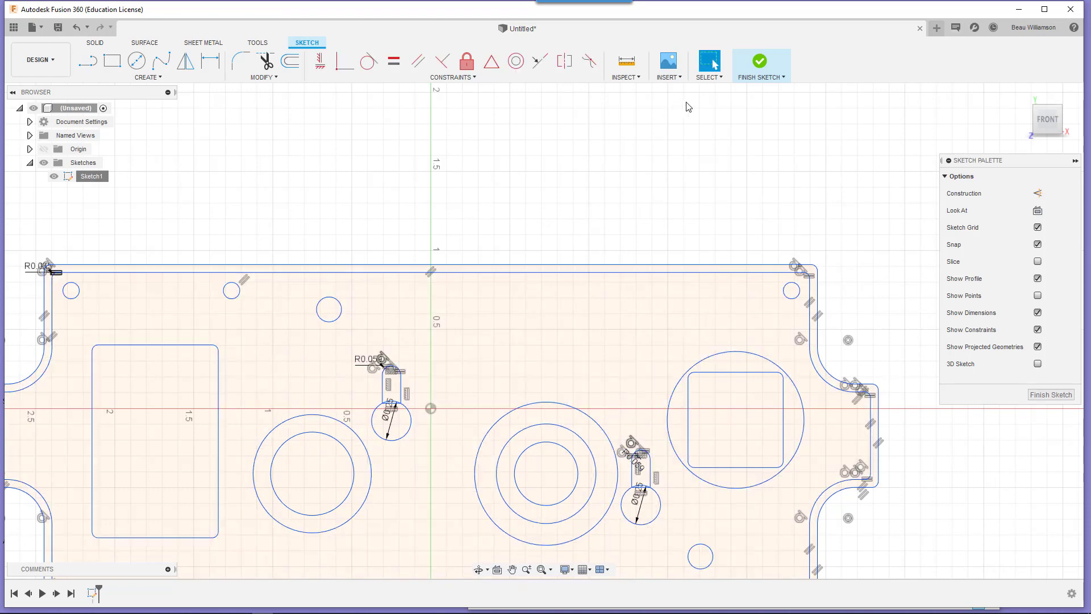
pyautogui.click(754, 69)
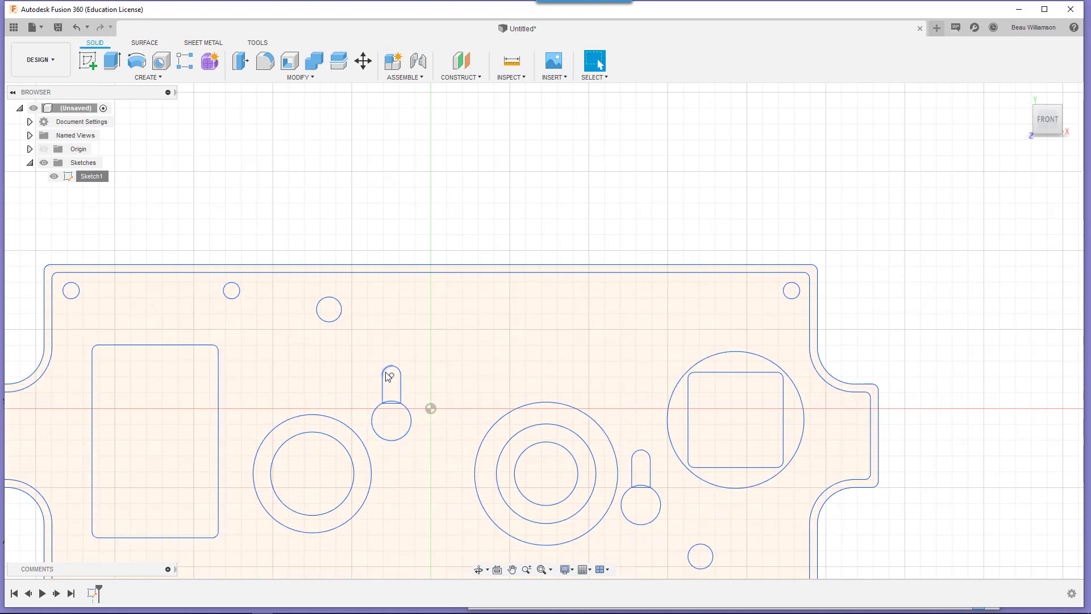
pyautogui.moveTo(446, 421)
pyautogui.mouseDown(button='middle')
pyautogui.moveTo(510, 327)
pyautogui.moveTo(587, 346)
pyautogui.mouseUp(button='middle')
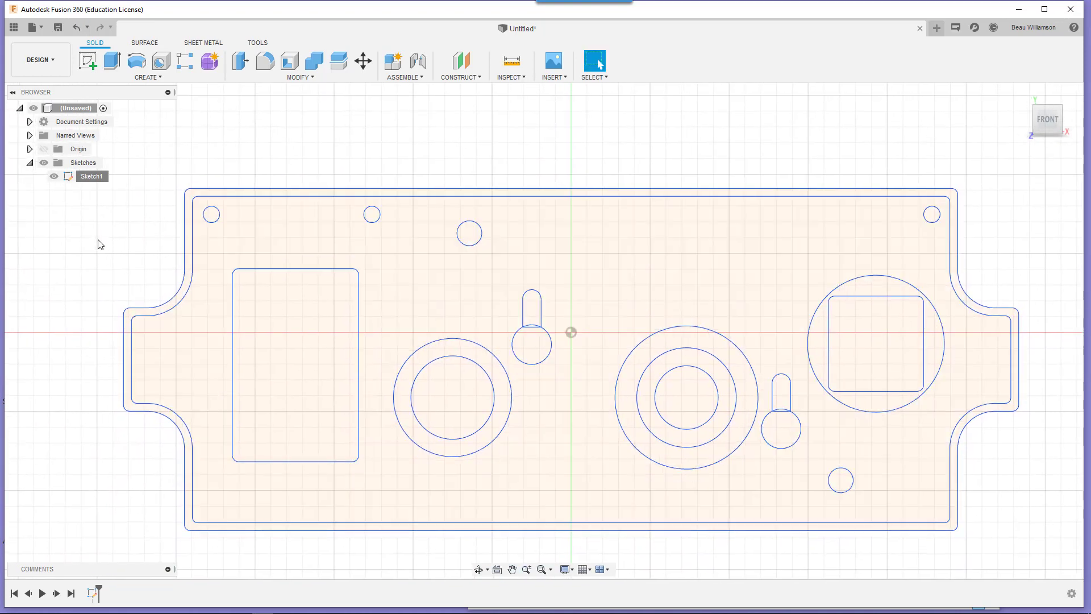